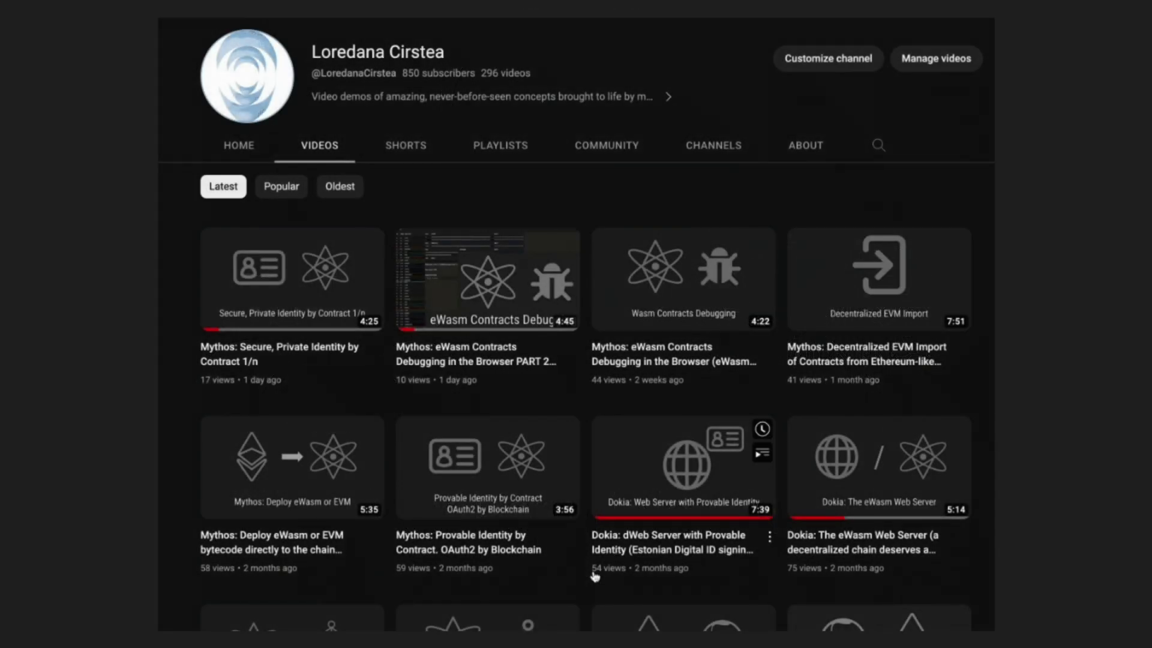
# - Play the AI governance video until the Eternal Relevance slide shows the proposals list
pyautogui.moveTo(596, 578)
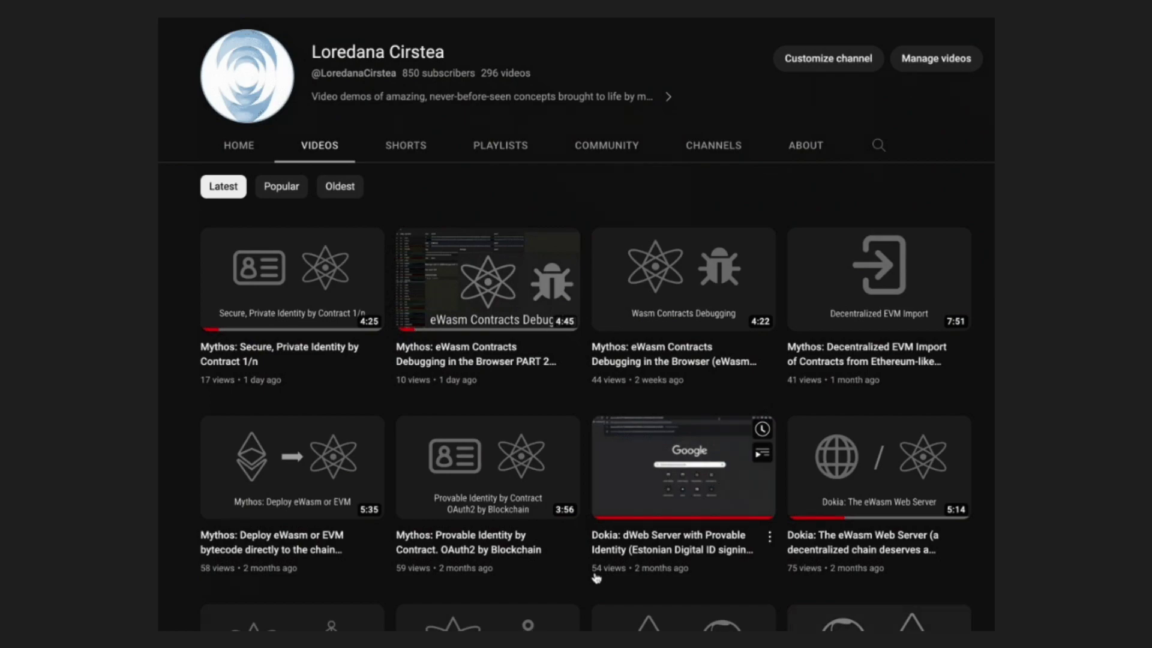
pyautogui.scroll(-4, 596, 577)
pyautogui.scroll(-2, 596, 578)
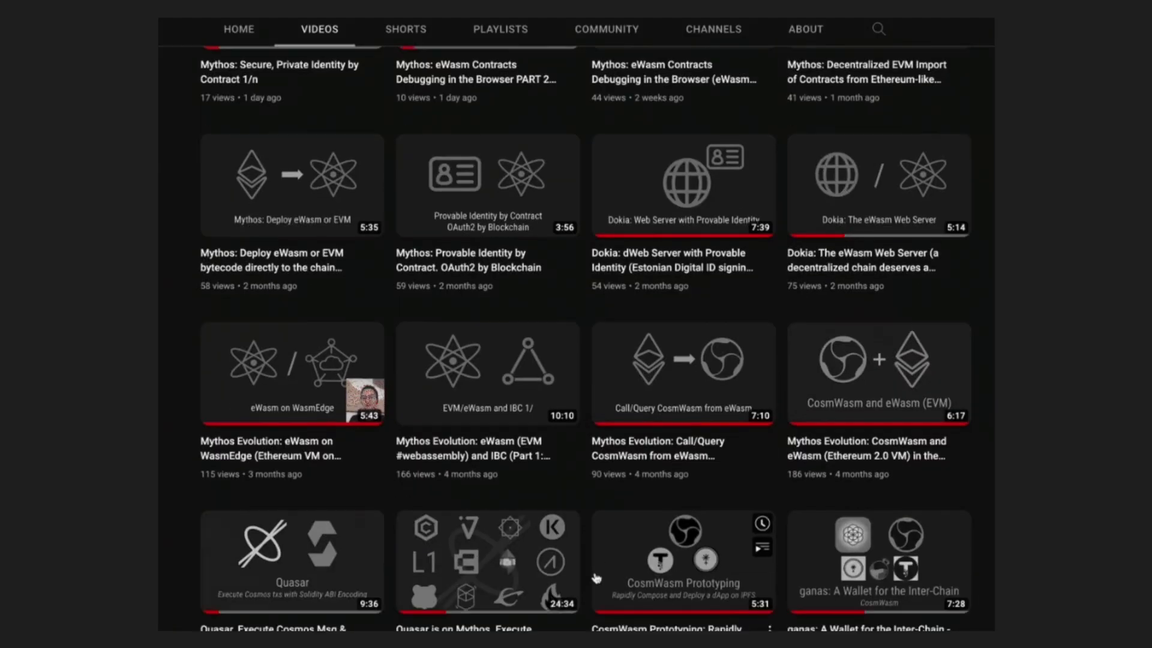
pyautogui.scroll(-8, 596, 578)
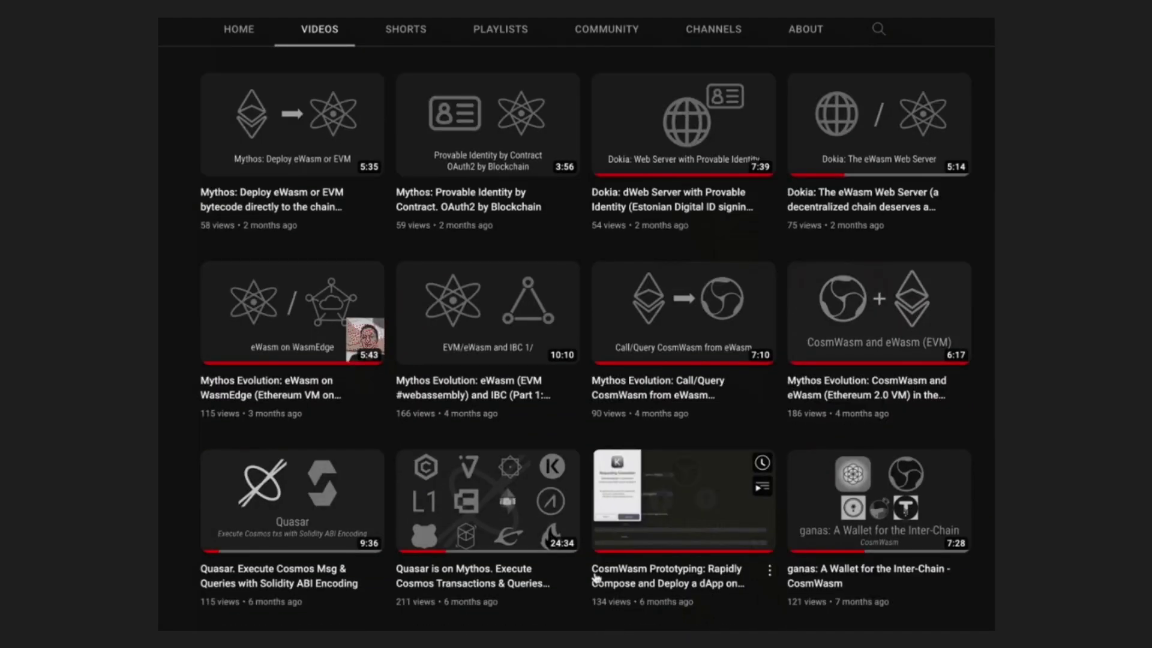
pyautogui.scroll(-2, 597, 578)
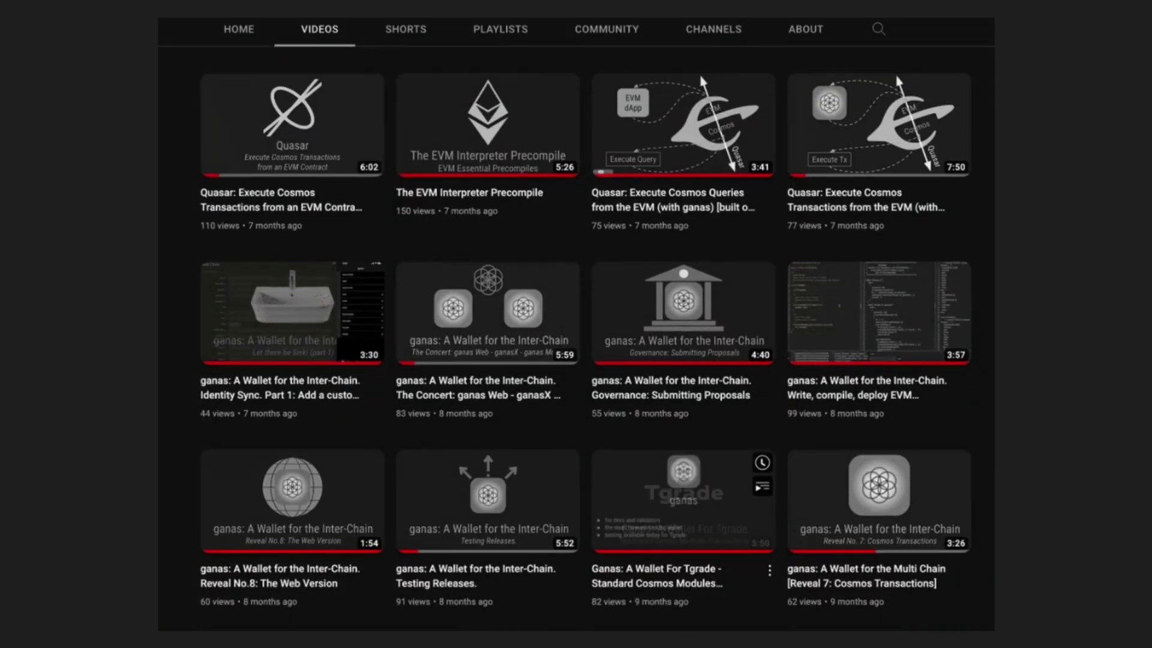
pyautogui.scroll(-8, 597, 577)
pyautogui.scroll(-4, 597, 578)
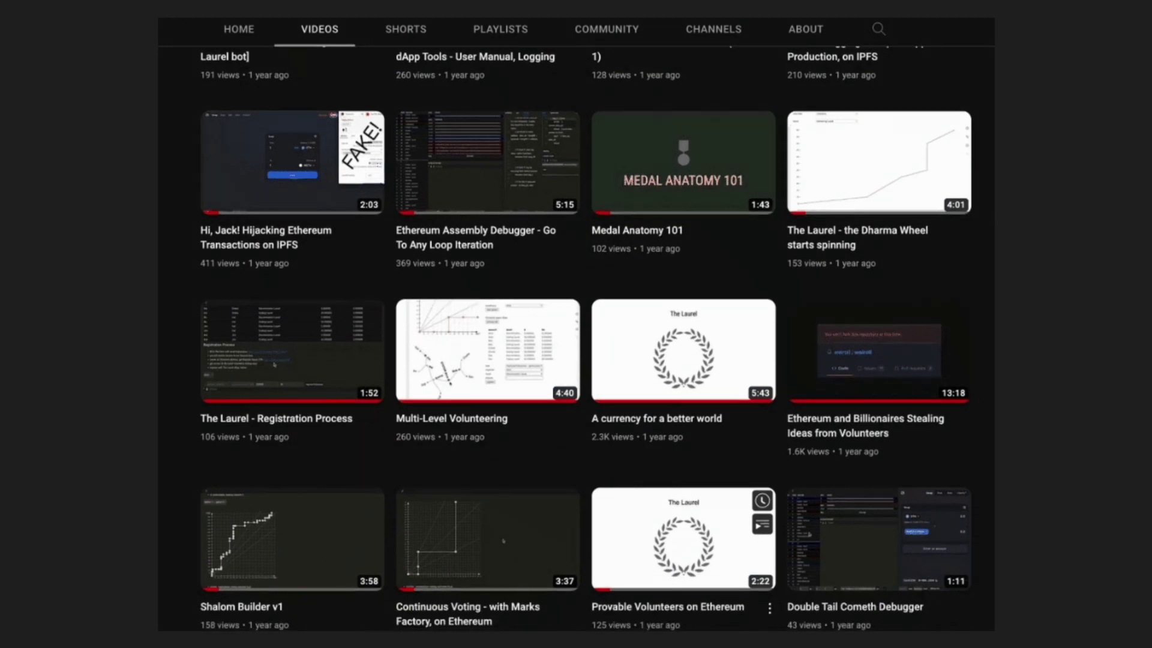
pyautogui.scroll(-20, 503, 540)
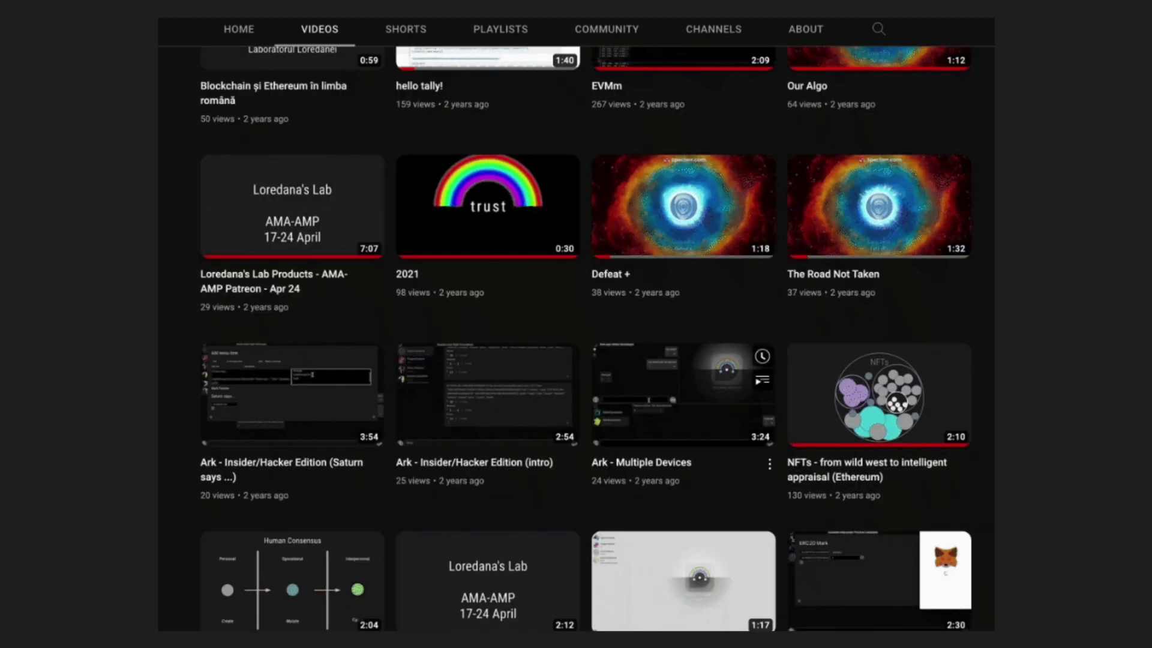
pyautogui.scroll(-7, 586, 338)
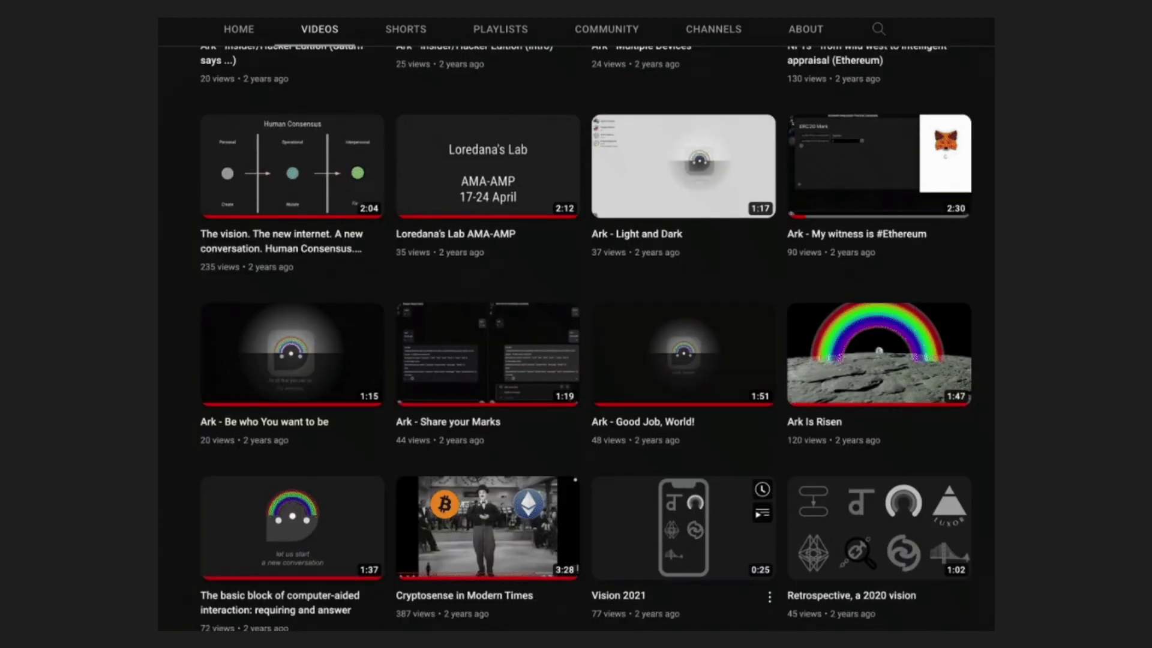
pyautogui.scroll(-15, 684, 324)
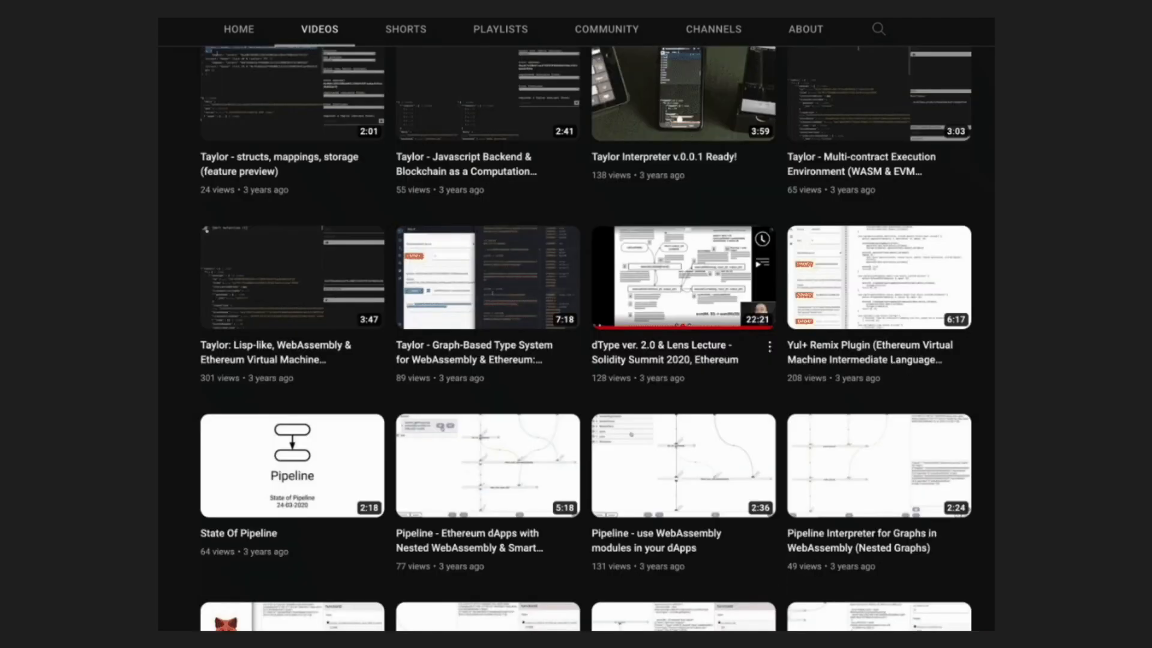
pyautogui.scroll(-12, 684, 360)
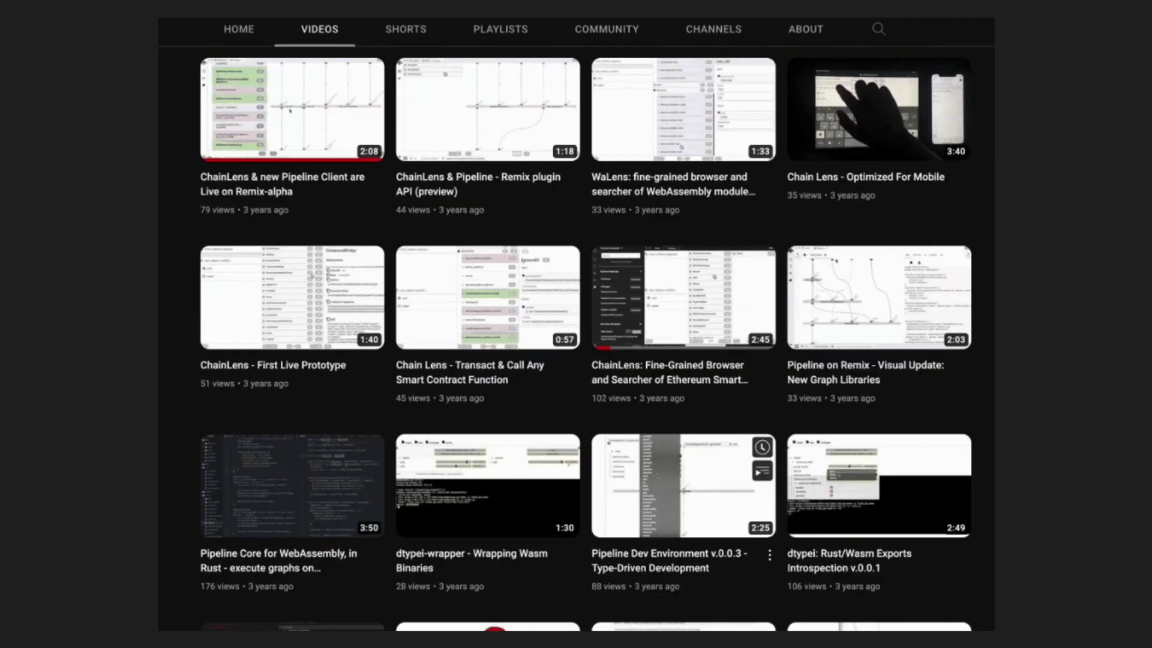
pyautogui.scroll(-10, 684, 474)
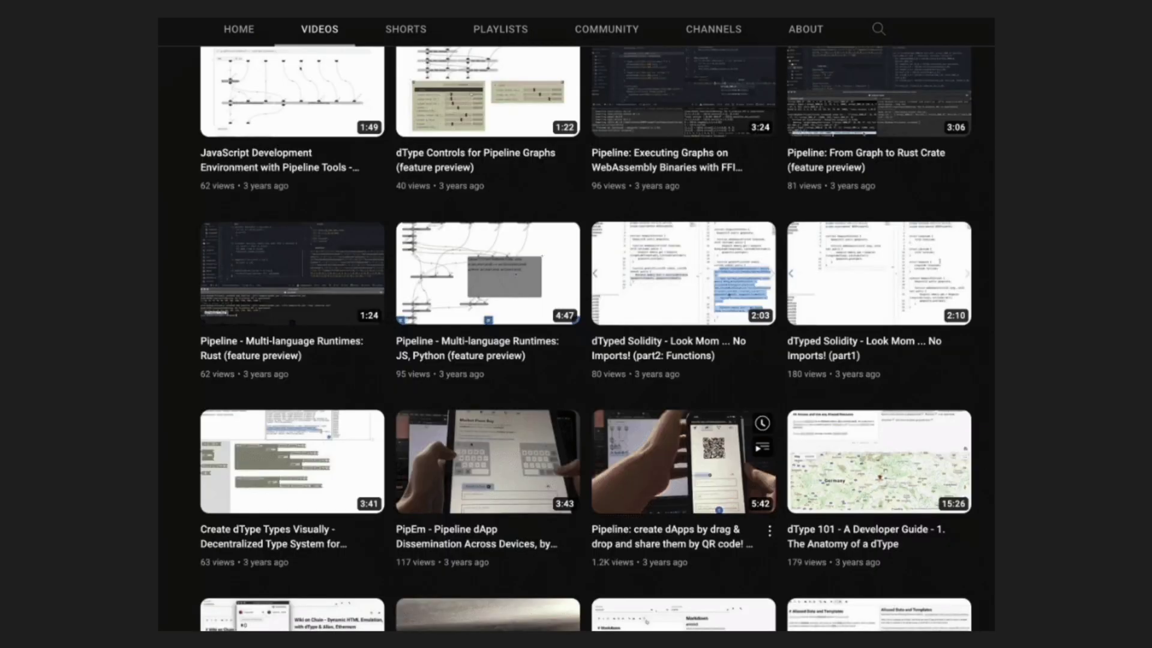
pyautogui.scroll(-7, 684, 360)
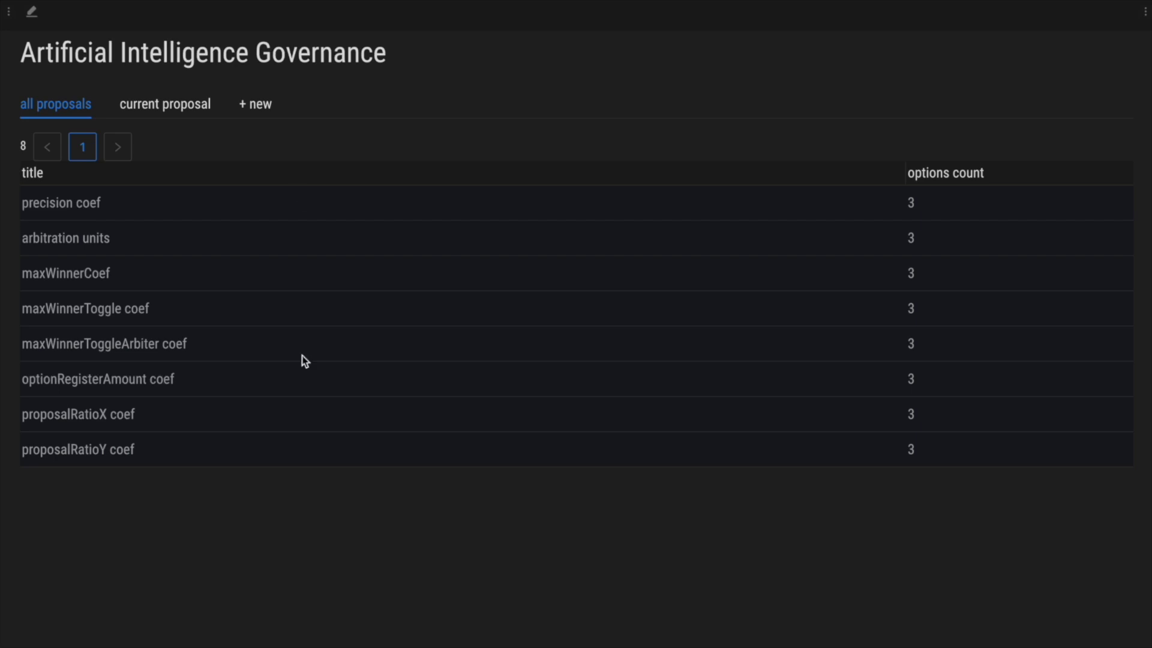
# - Start a new proposal titled with the question of whether everyone interested should vote
pyautogui.click(260, 108)
pyautogui.scroll(-3, 732, 294)
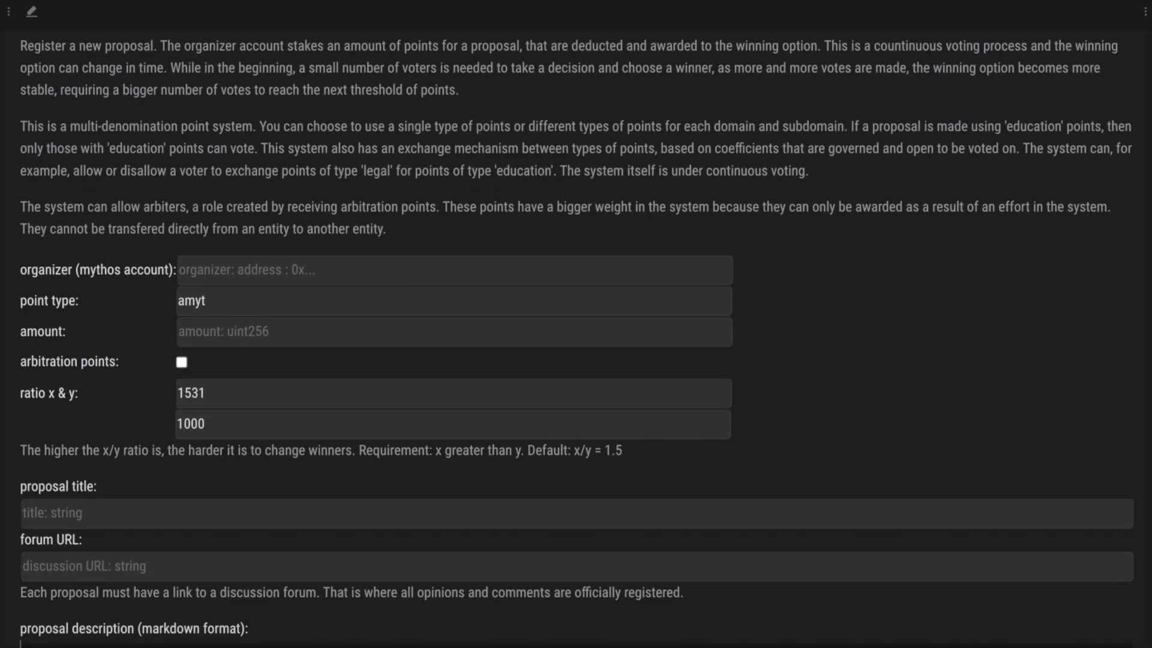
pyautogui.scroll(-1, 218, 478)
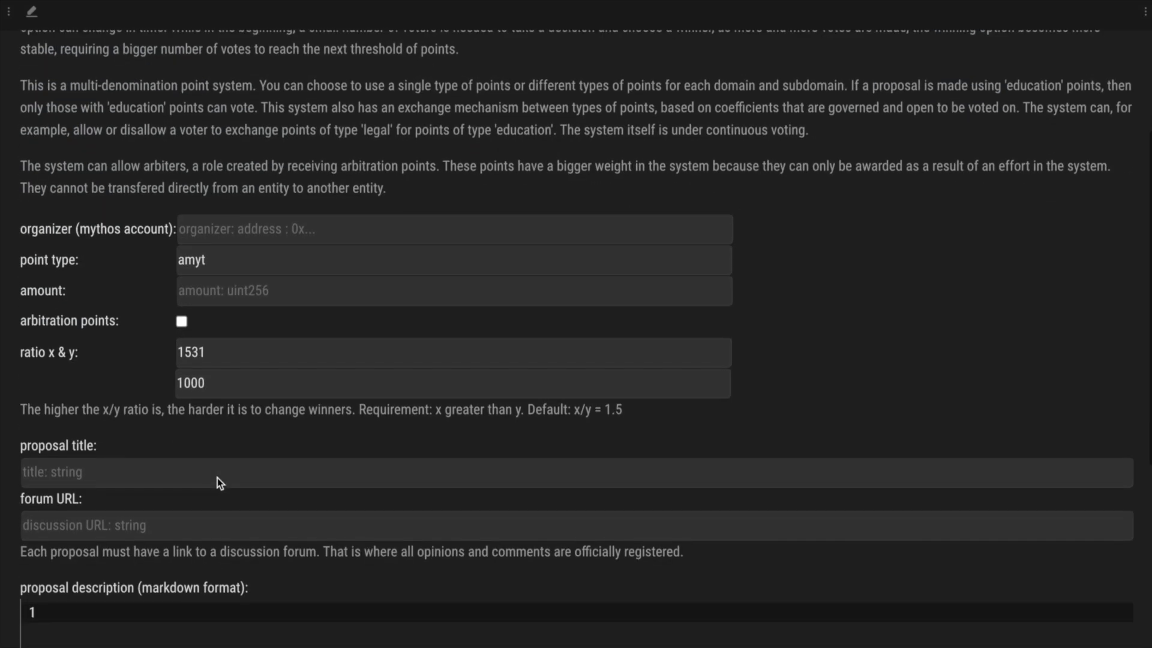
pyautogui.click(105, 473)
pyautogui.write('Should everyone interested be given the right to vote, for every governance proposal?')
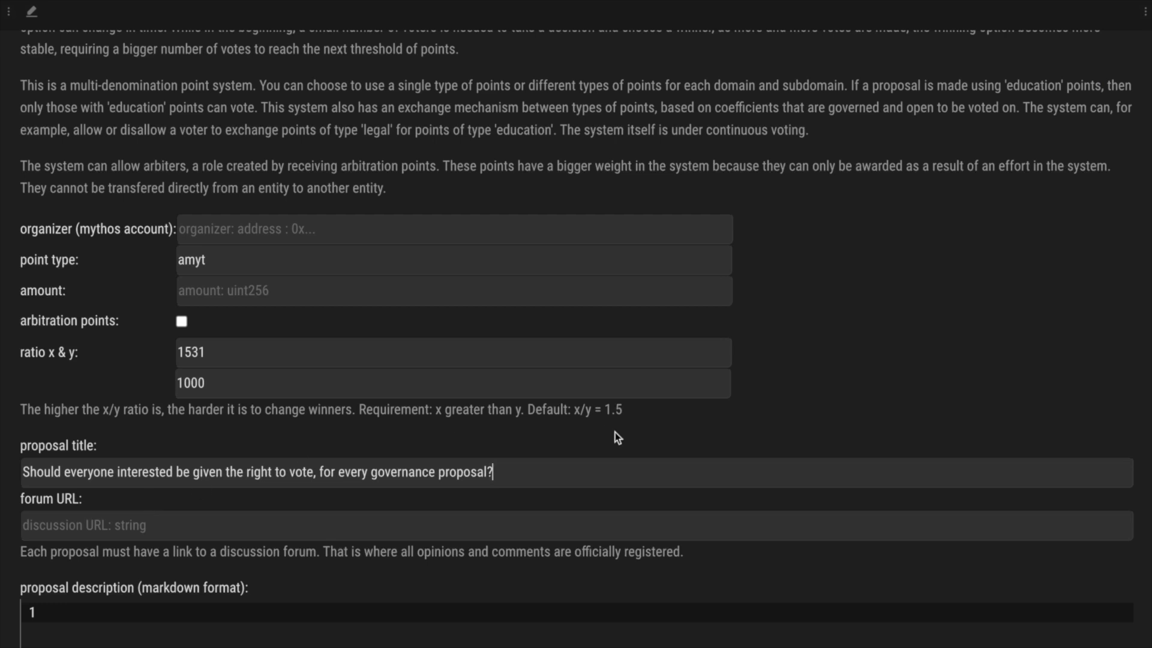
pyautogui.scroll(-2, 884, 426)
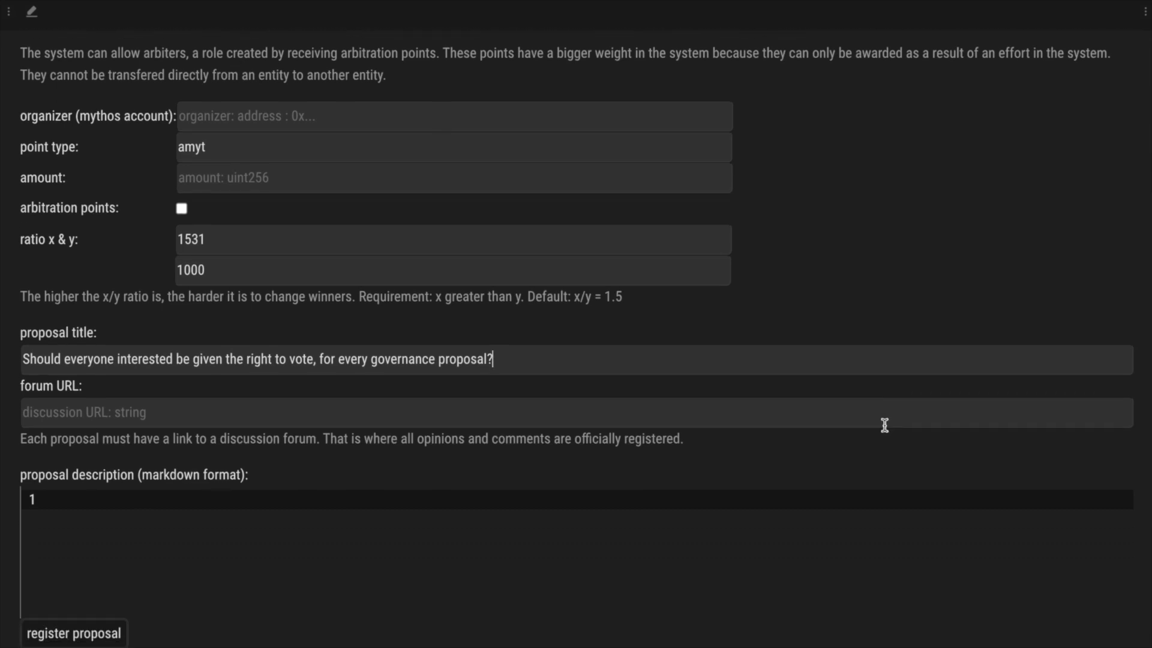
pyautogui.scroll(-1, 884, 425)
pyautogui.scroll(-1, 885, 425)
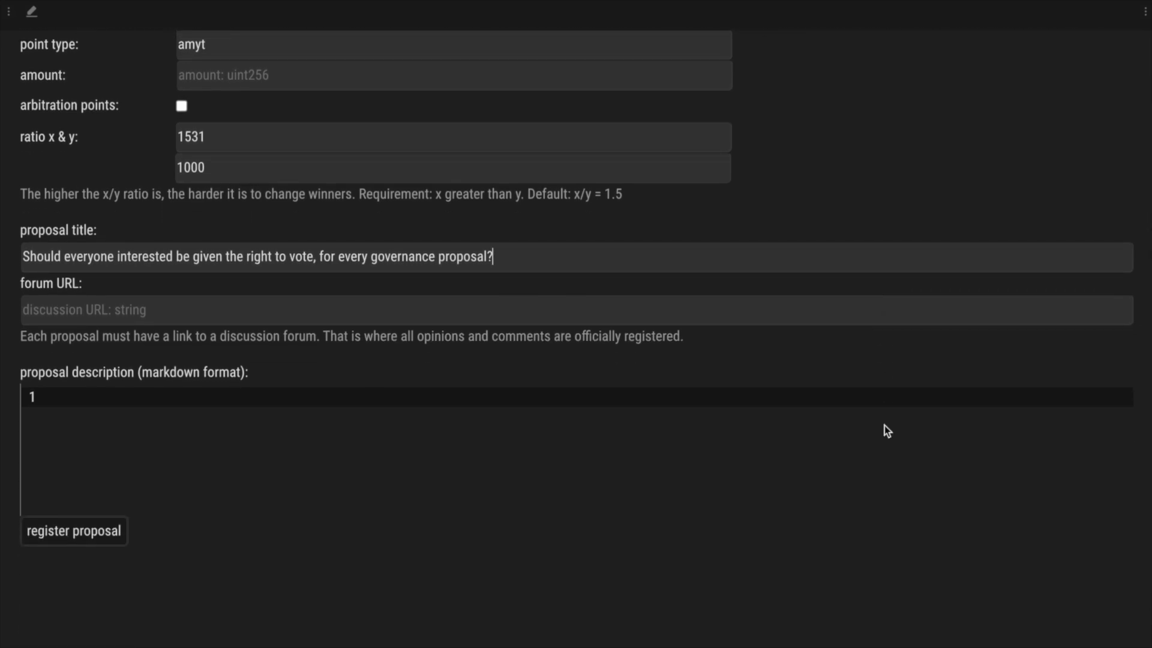
pyautogui.click(68, 309)
pyautogui.write('https://forum.provable.dev/12345')
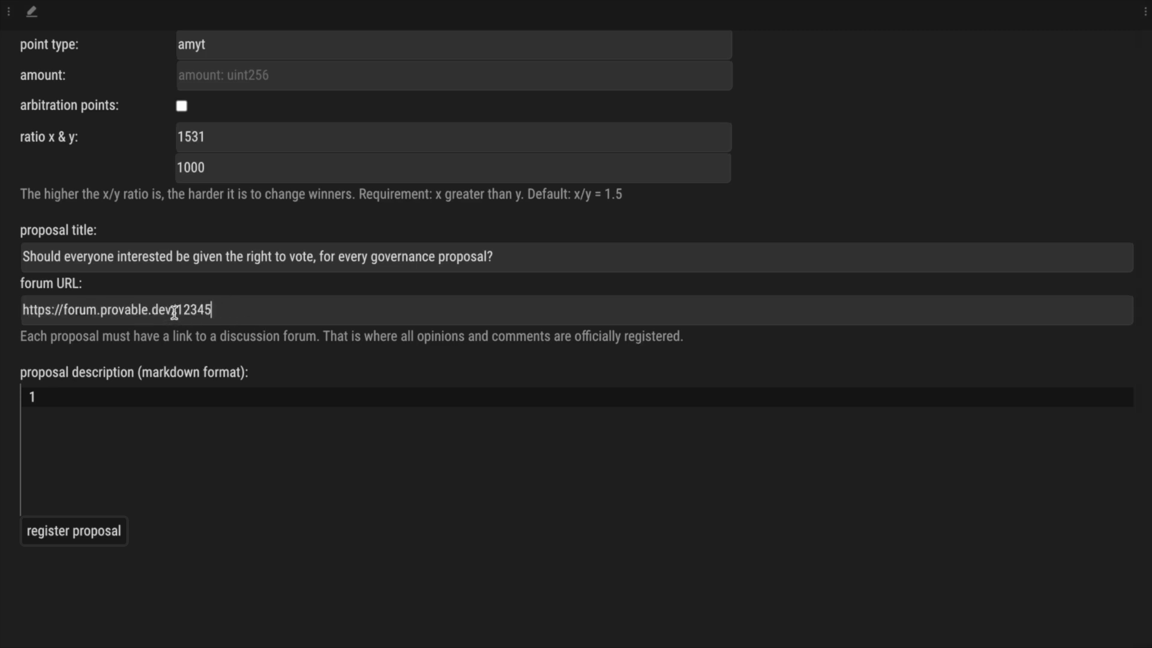
pyautogui.click(329, 447)
# - Paste the Exact Definition description and tag 'everyone' and 'proposal' (proposal.n.03) with synset markup
pyautogui.click(336, 420)
pyautogui.write('## Exact Definition  Should <synset id="all.s.02" words="[\'all\']">everyone</synset> interested be given the right to vote, for every governance  <synset id="proposal.n.03" words="[\'proposal\', \'proposition\']">proposal</synset>?')
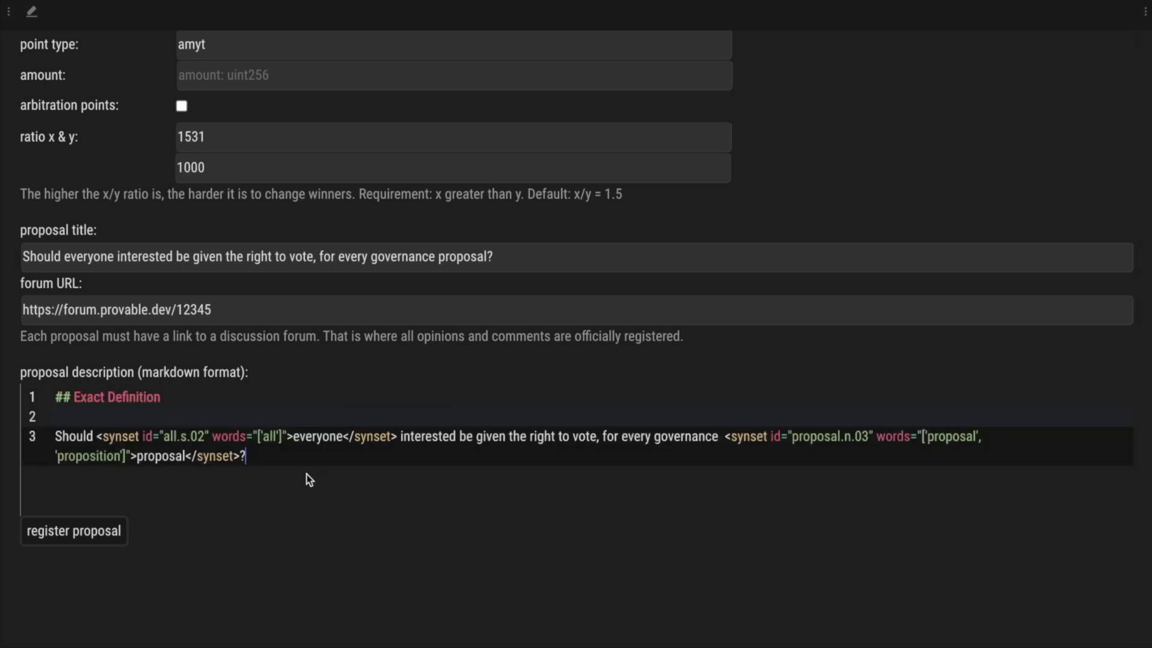
pyautogui.click(343, 437)
pyautogui.doubleClick(159, 456)
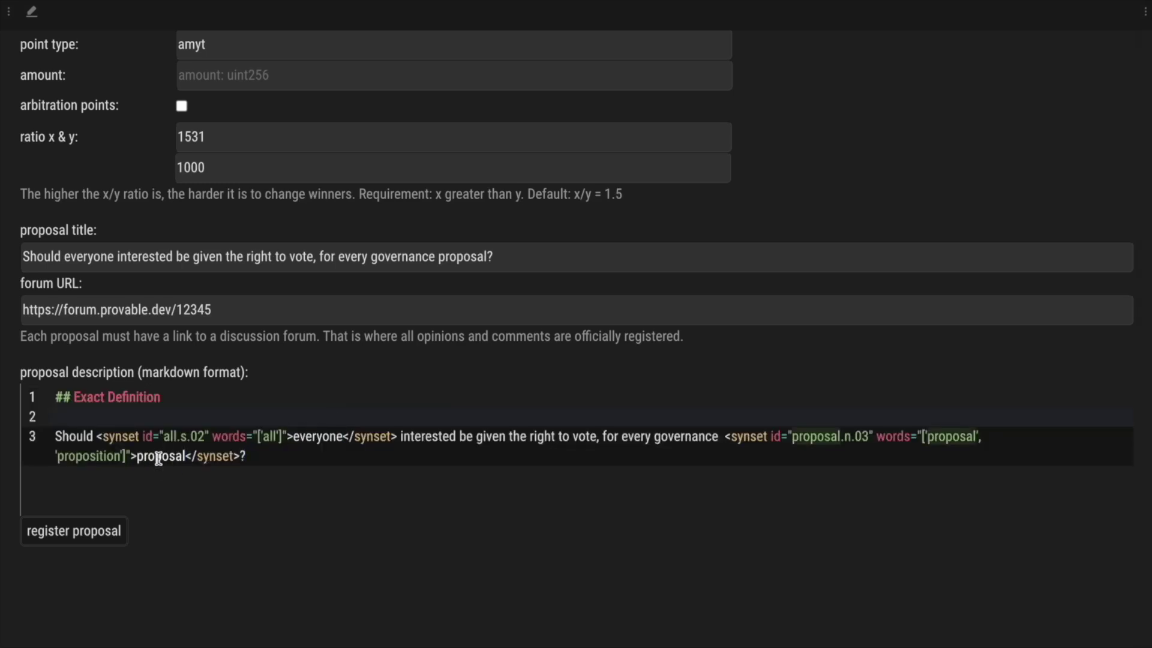
pyautogui.moveTo(99, 436); pyautogui.dragTo(298, 442)
pyautogui.moveTo(722, 438); pyautogui.dragTo(984, 439)
pyautogui.click(988, 443)
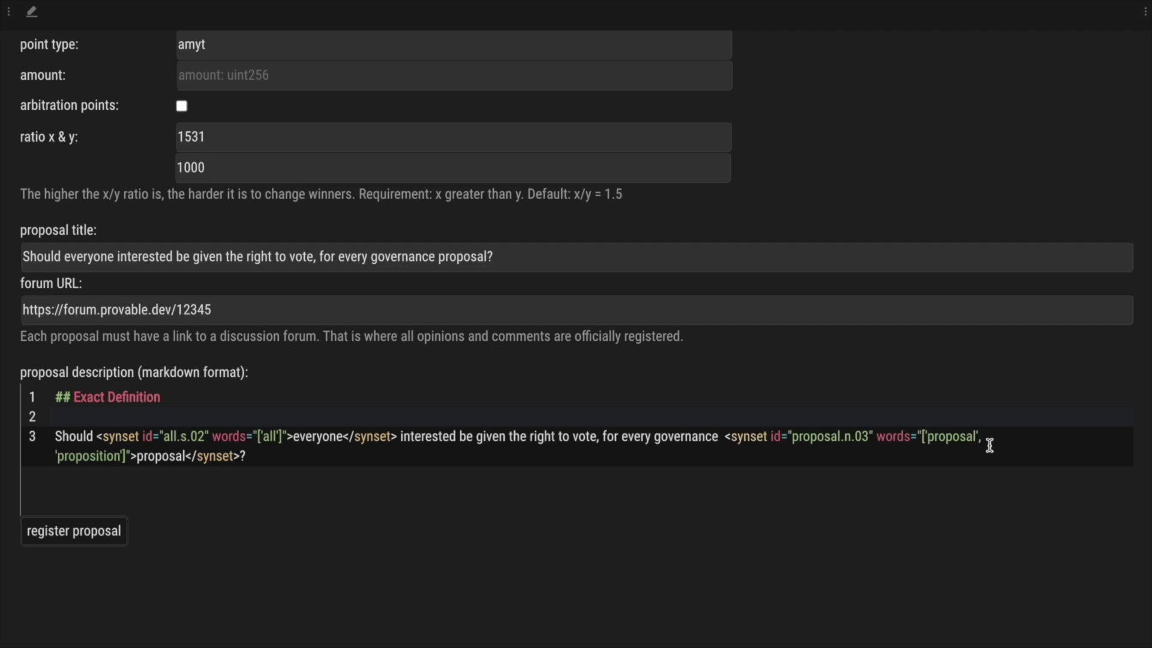
pyautogui.doubleClick(153, 458)
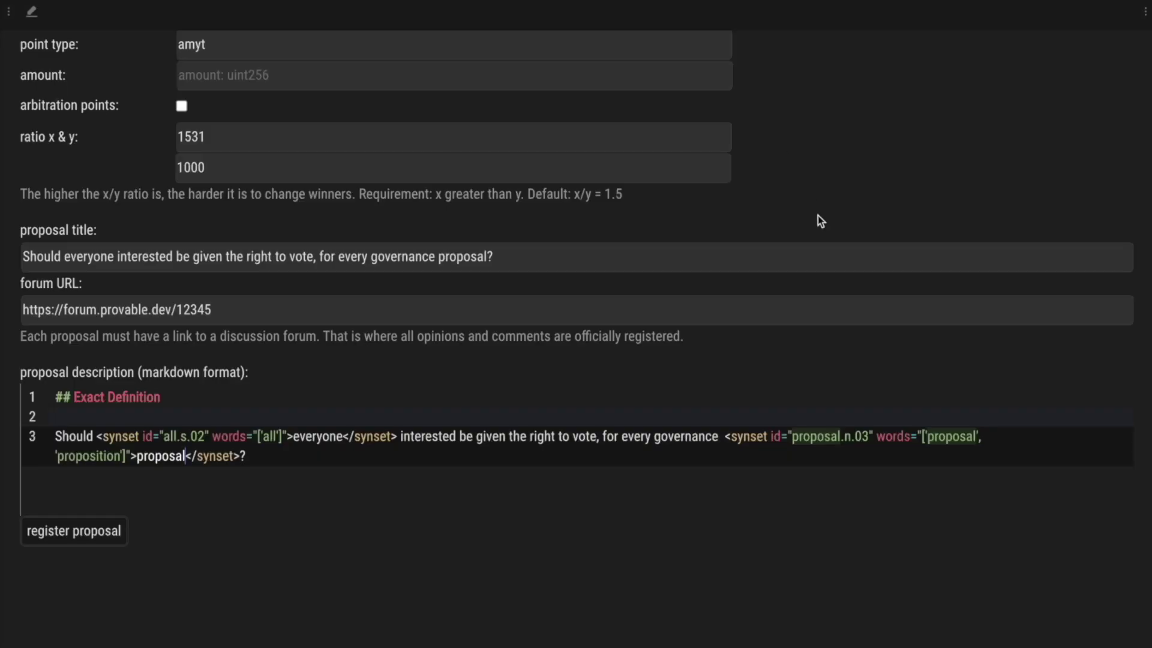
# - Add a '## Summary' paragraph below the definition stating Everyone means any human wanting to vote
pyautogui.click(259, 461)
pyautogui.press('Return')
pyautogui.press('Return')
pyautogui.write('## Summary  This proposal represents the voter view regarding the **maximum possible inclusivity**. **Everyone** means any human who wants to vote, regardless of age or other characteristics.')
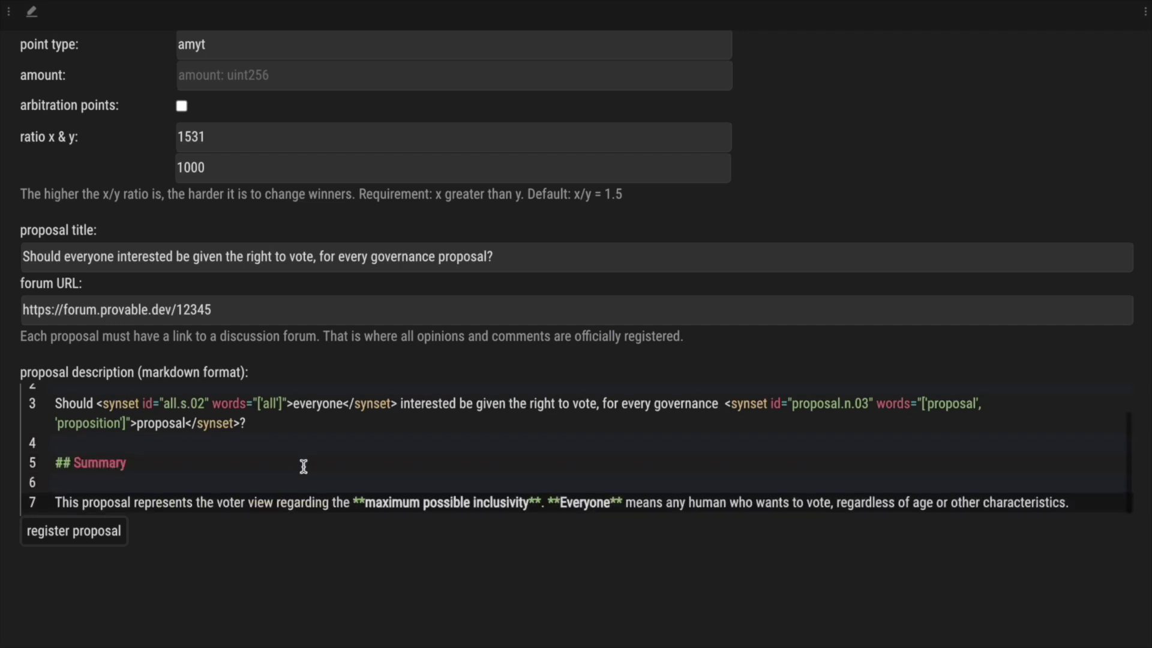
pyautogui.press('Return')
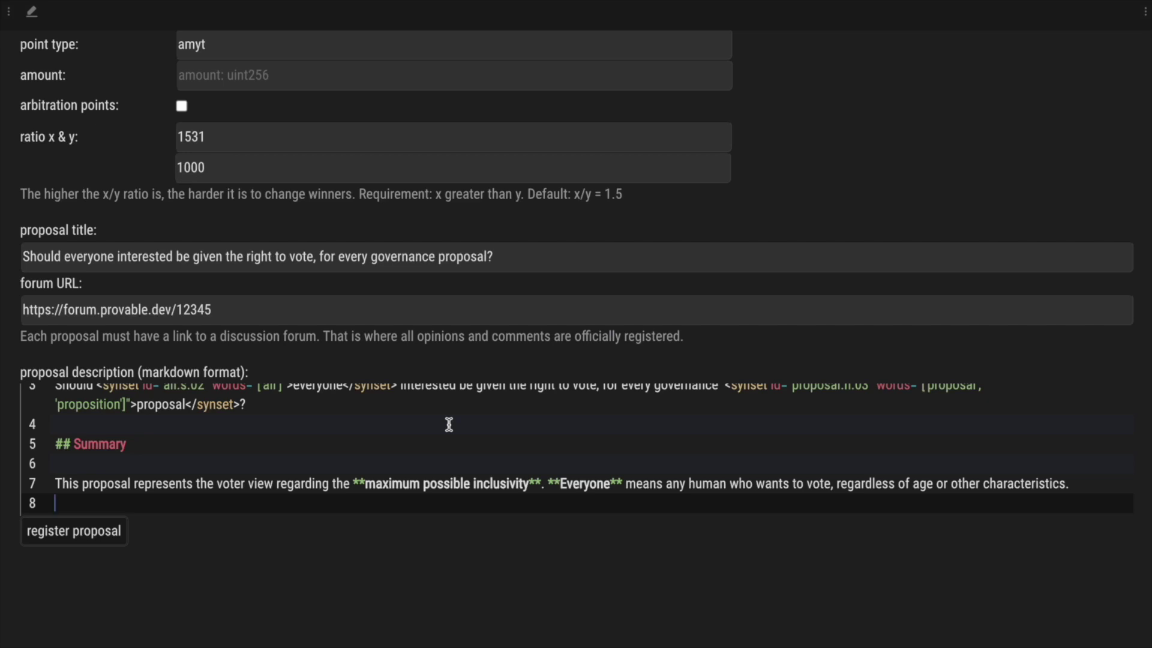
pyautogui.scroll(2, 449, 424)
pyautogui.scroll(4, 763, 175)
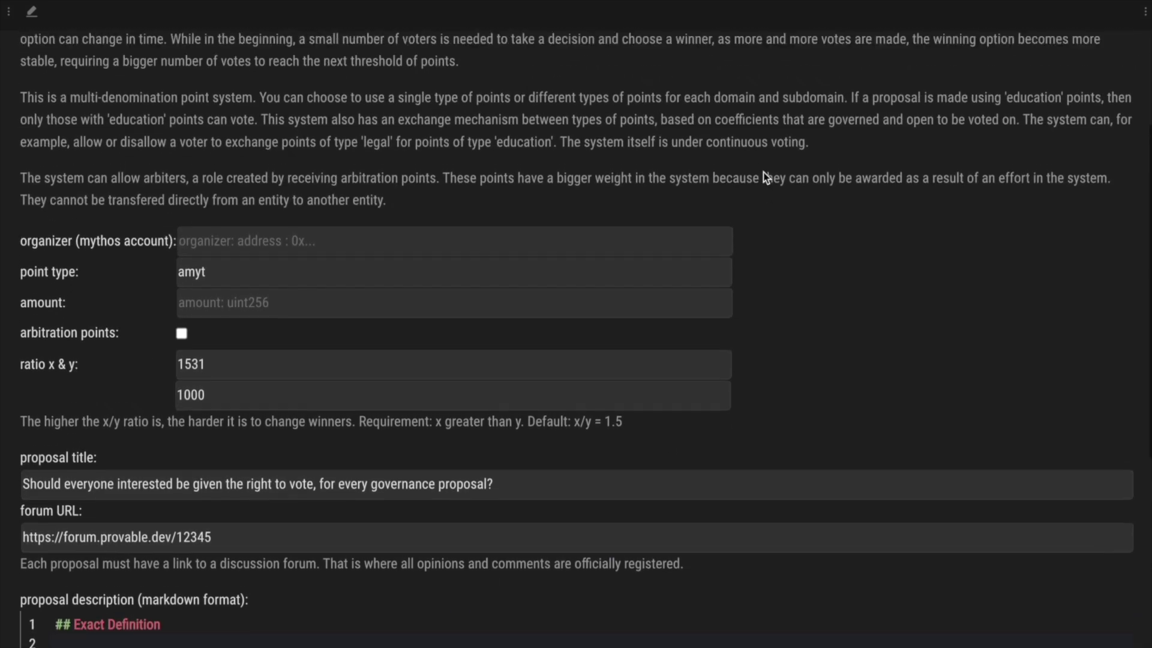
pyautogui.scroll(3, 764, 175)
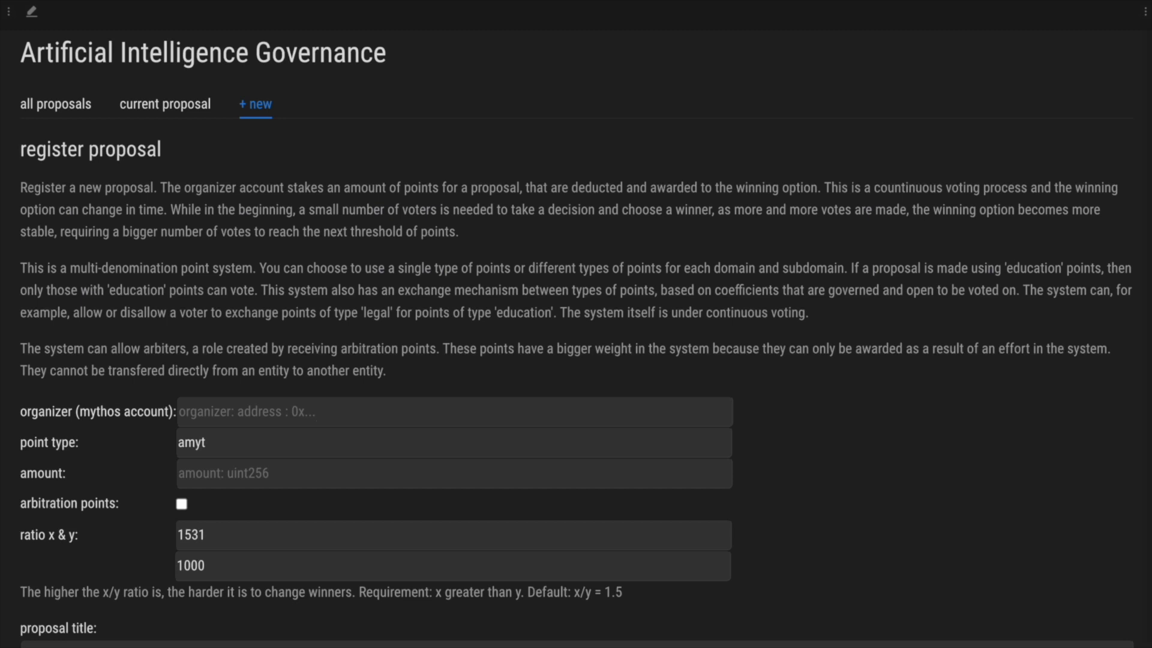
# - Paste the organizer's Mythos account address into the organizer field
pyautogui.click(288, 411)
pyautogui.write('0xa5c675Dca88194e2d205301ca68E80248df4D83e')
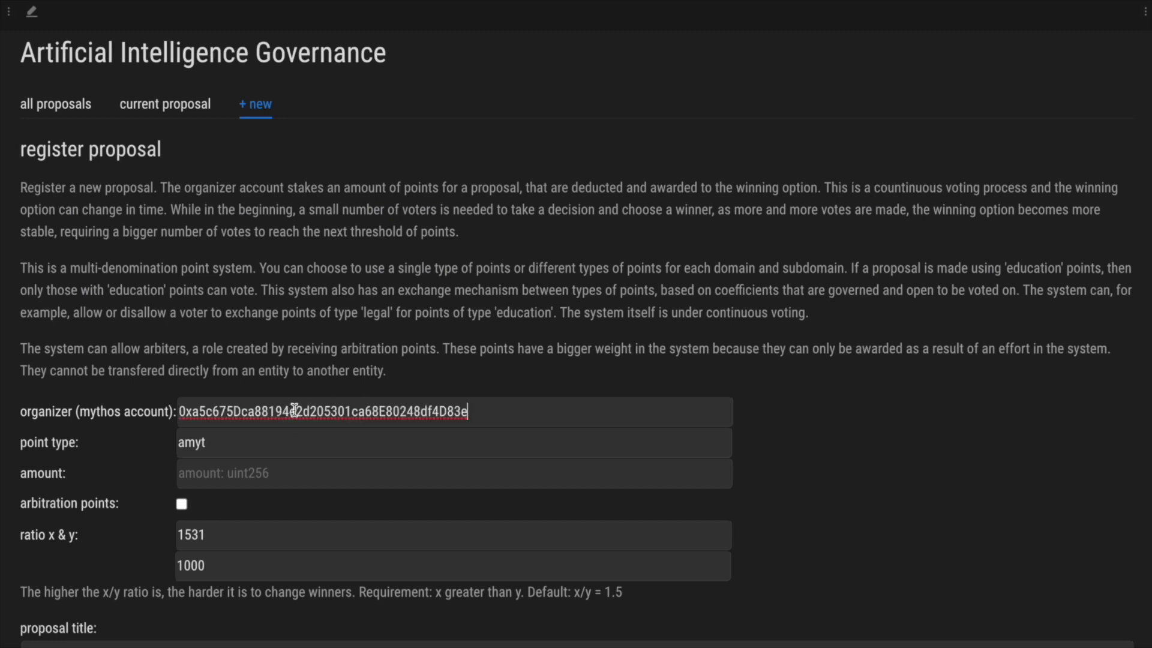
pyautogui.click(847, 426)
pyautogui.scroll(-2, 847, 425)
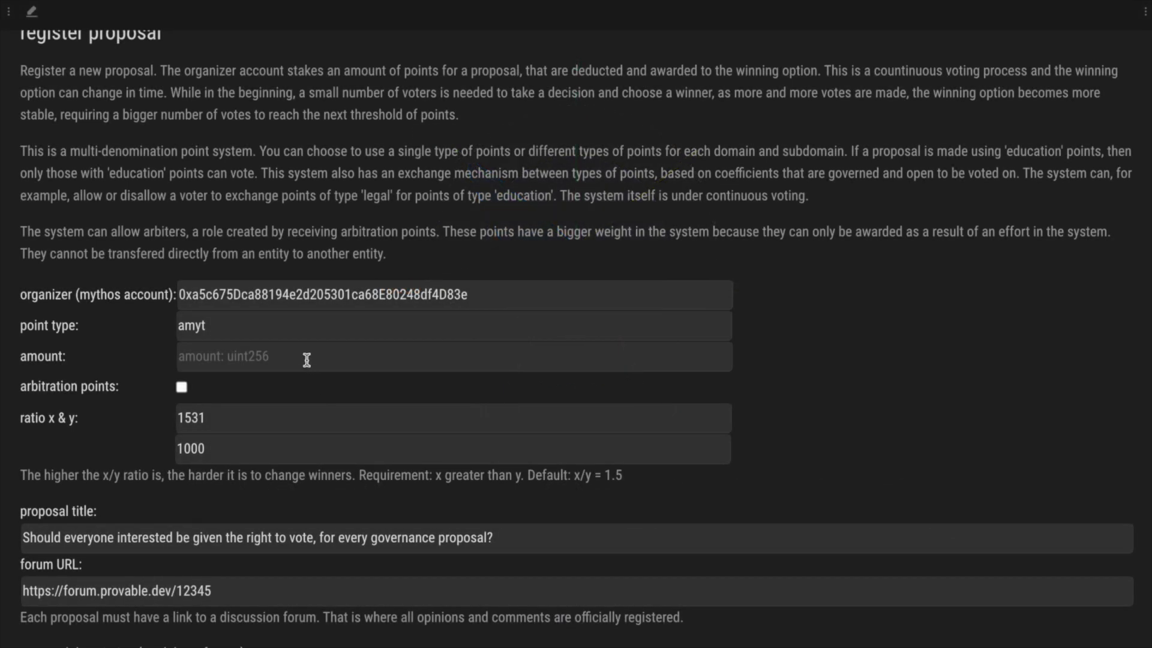
# - Enter 10000 as the amount of amyt points to stake
pyautogui.click(307, 359)
pyautogui.write('10000')
pyautogui.press('Left')
pyautogui.press('Left')
pyautogui.press('Left')
pyautogui.scroll(-5, 224, 542)
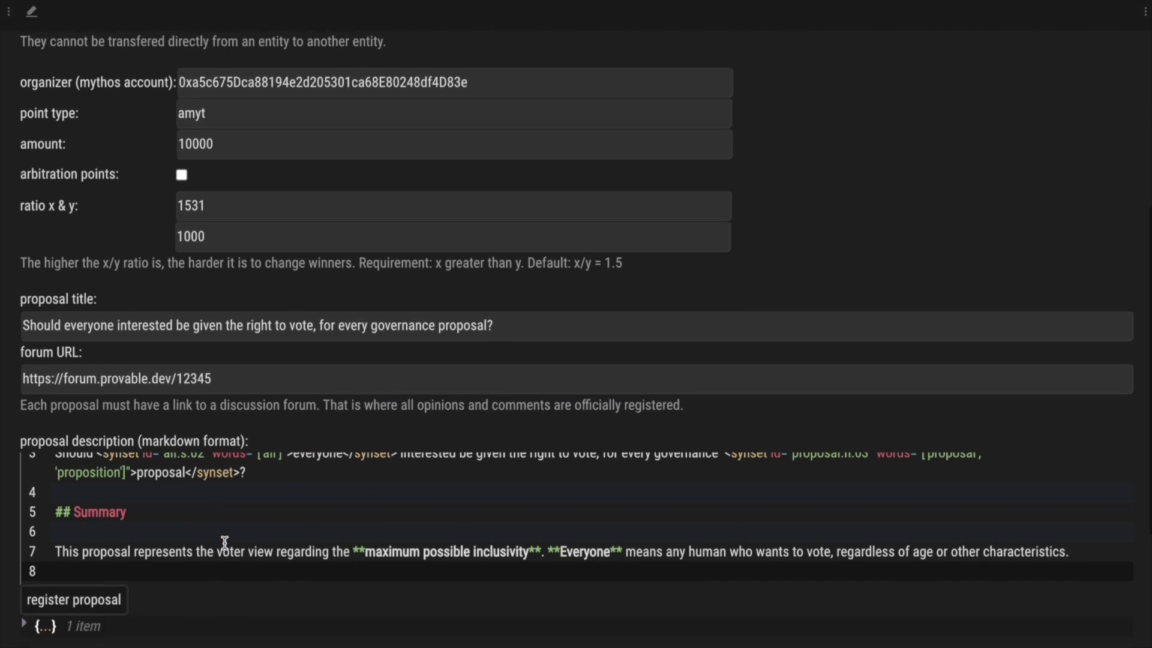
# - Register the proposal, approve it in Keplr, and view the result at block height 52166
pyautogui.click(79, 600)
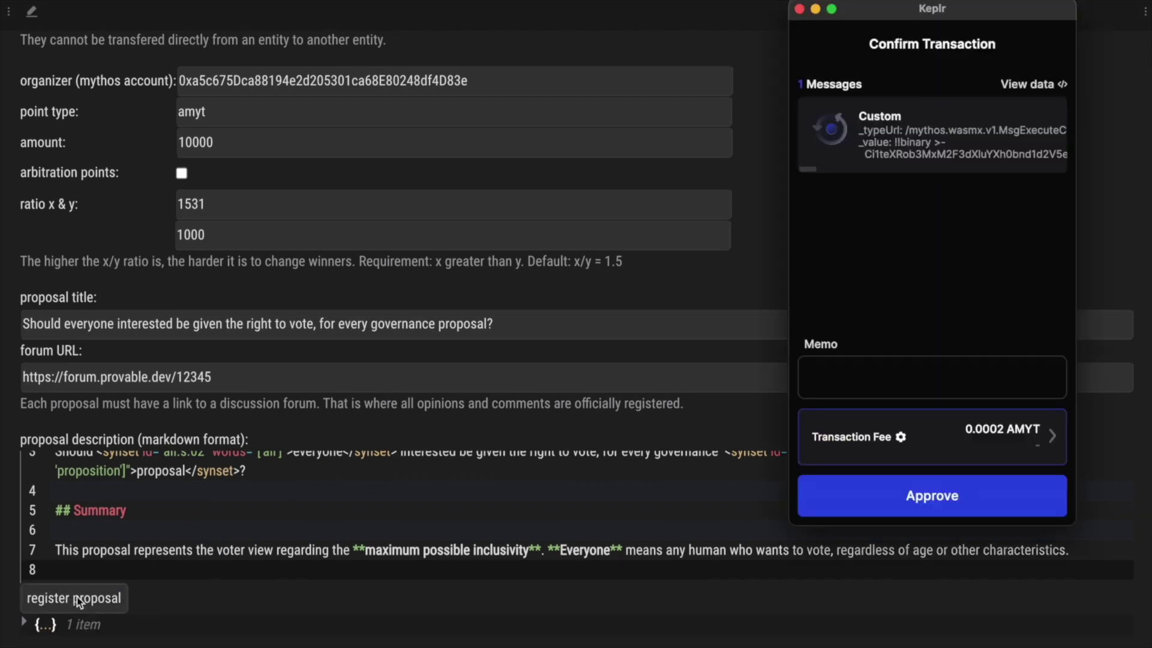
pyautogui.click(937, 498)
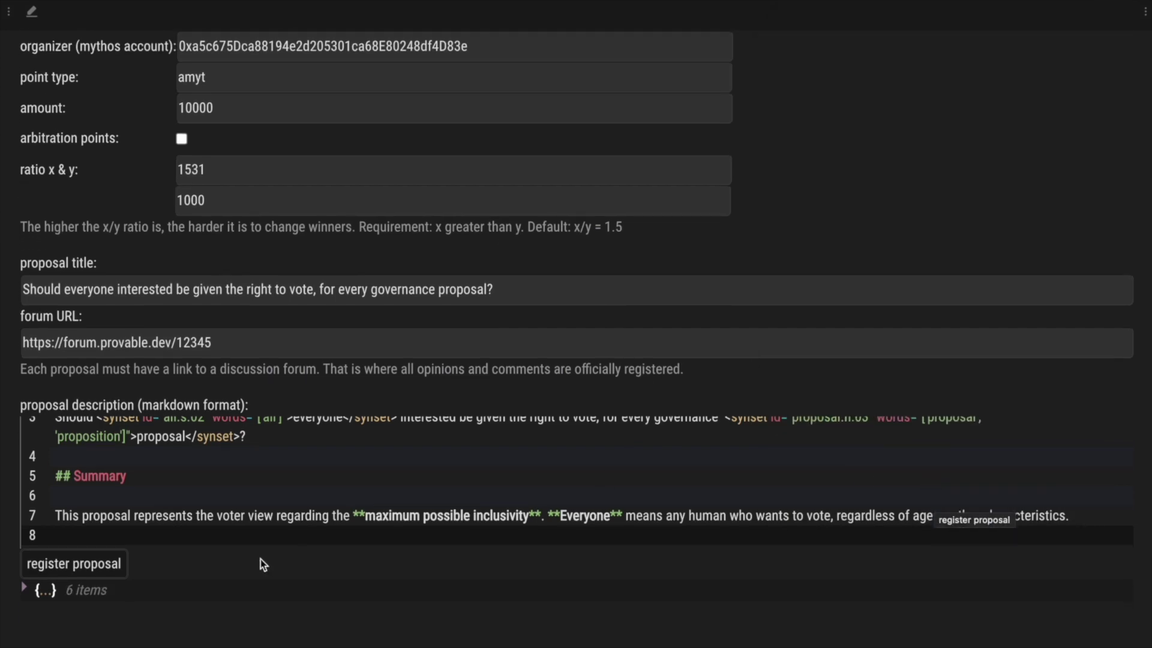
pyautogui.click(24, 589)
pyautogui.scroll(-3, 24, 594)
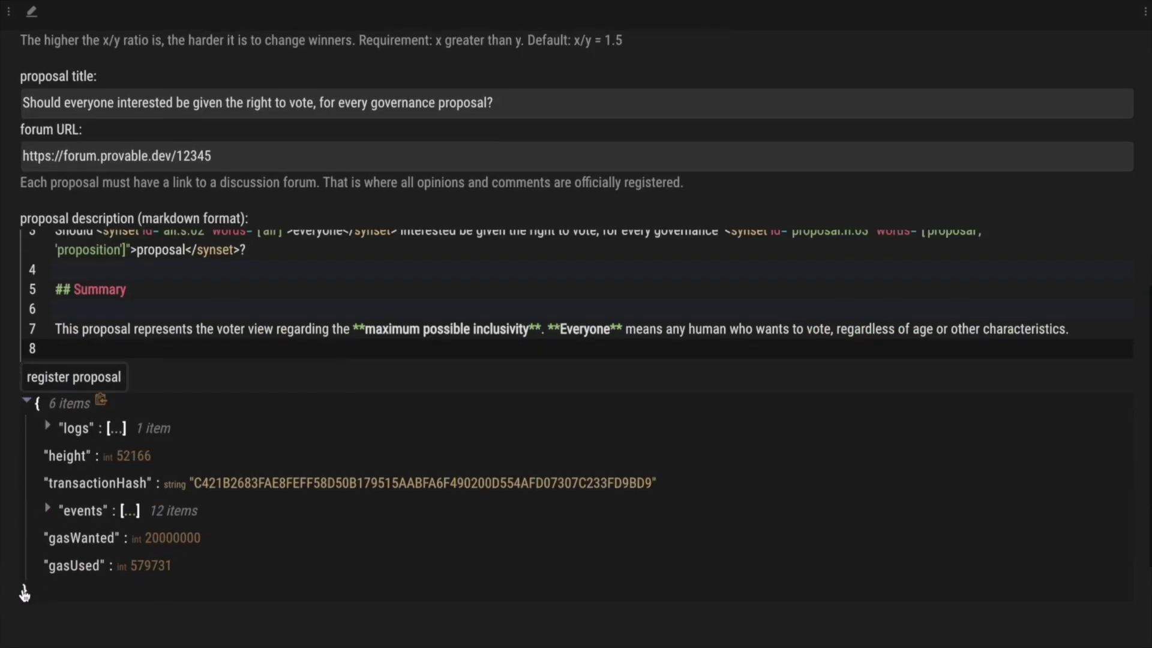
pyautogui.scroll(9, 24, 594)
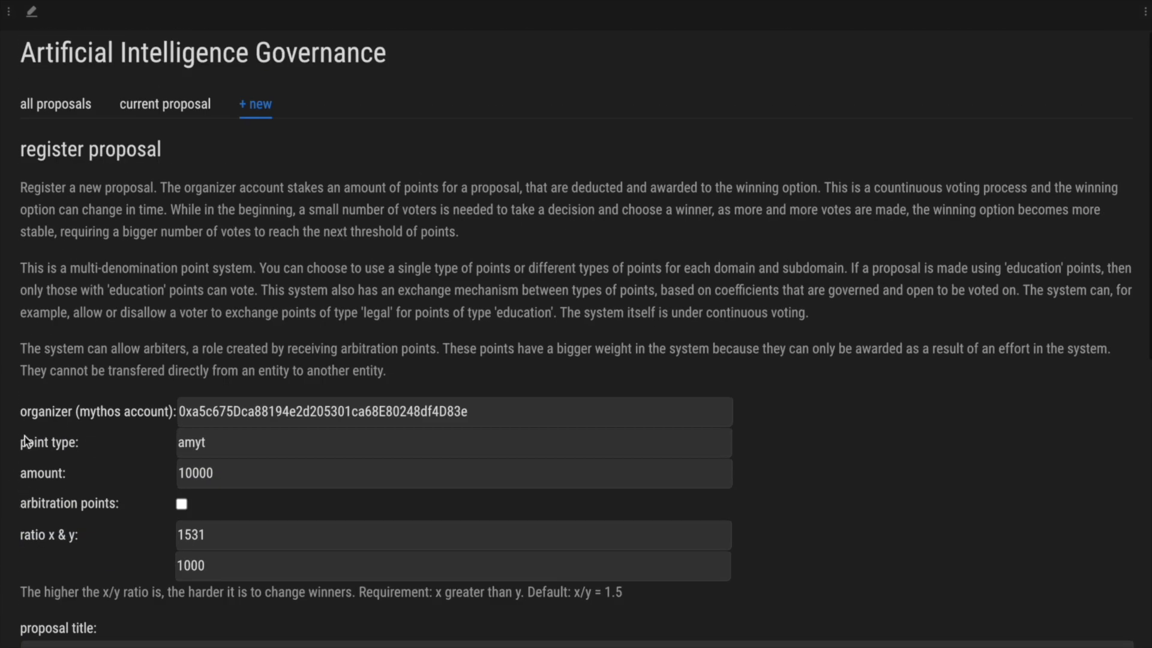
# - Open the 'Should everyone interested…' proposal from the all proposals list
pyautogui.click(56, 106)
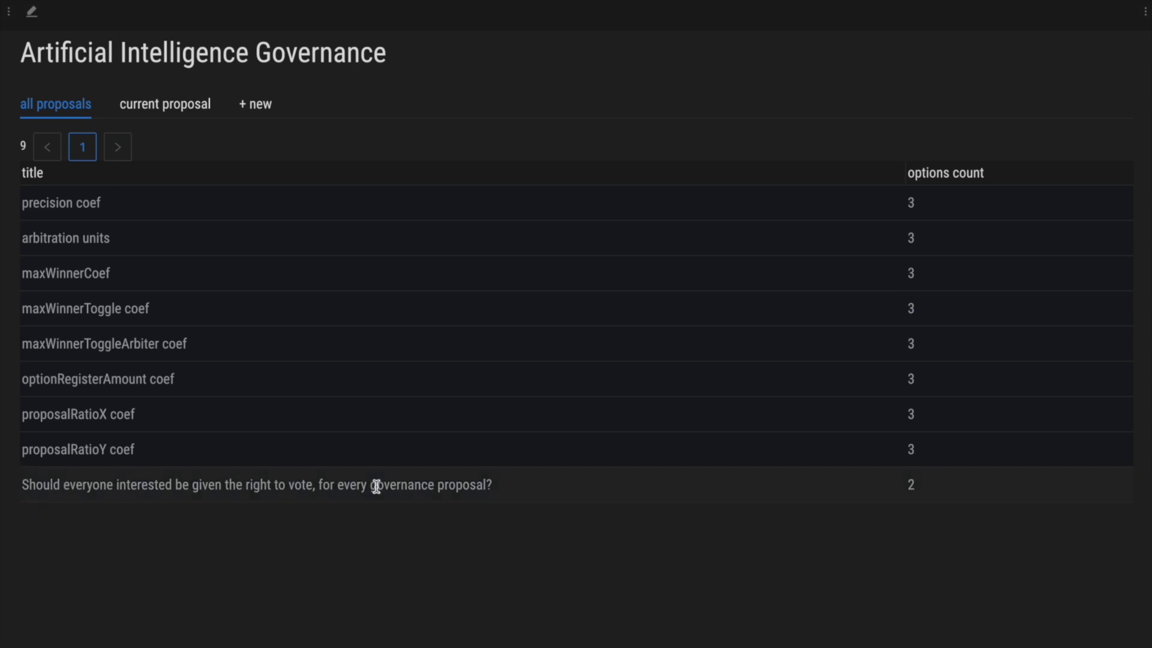
pyautogui.click(459, 484)
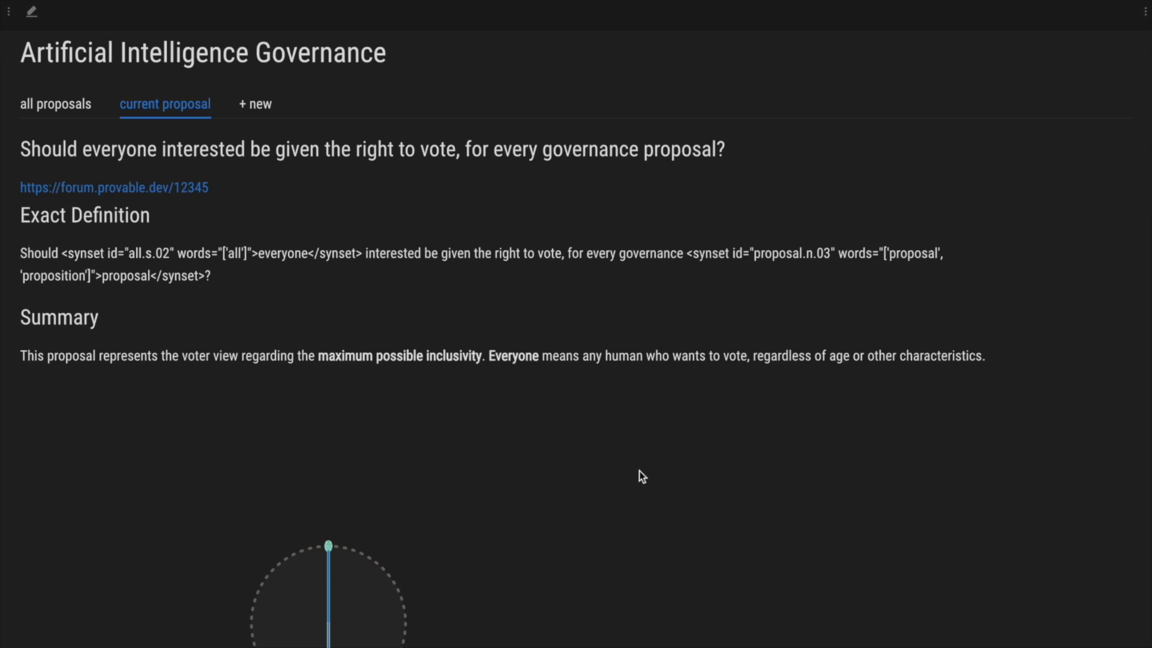
# - Show the description of the proposal's unenforceable option below the voting circle
pyautogui.scroll(-6, 640, 471)
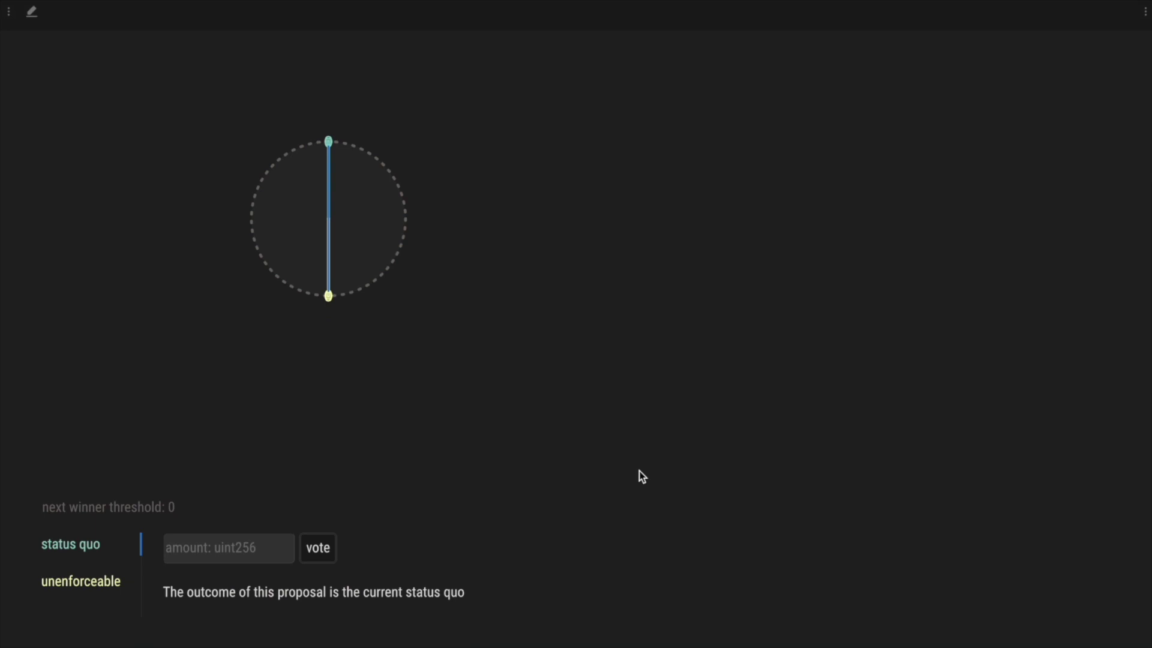
pyautogui.scroll(-3, 639, 471)
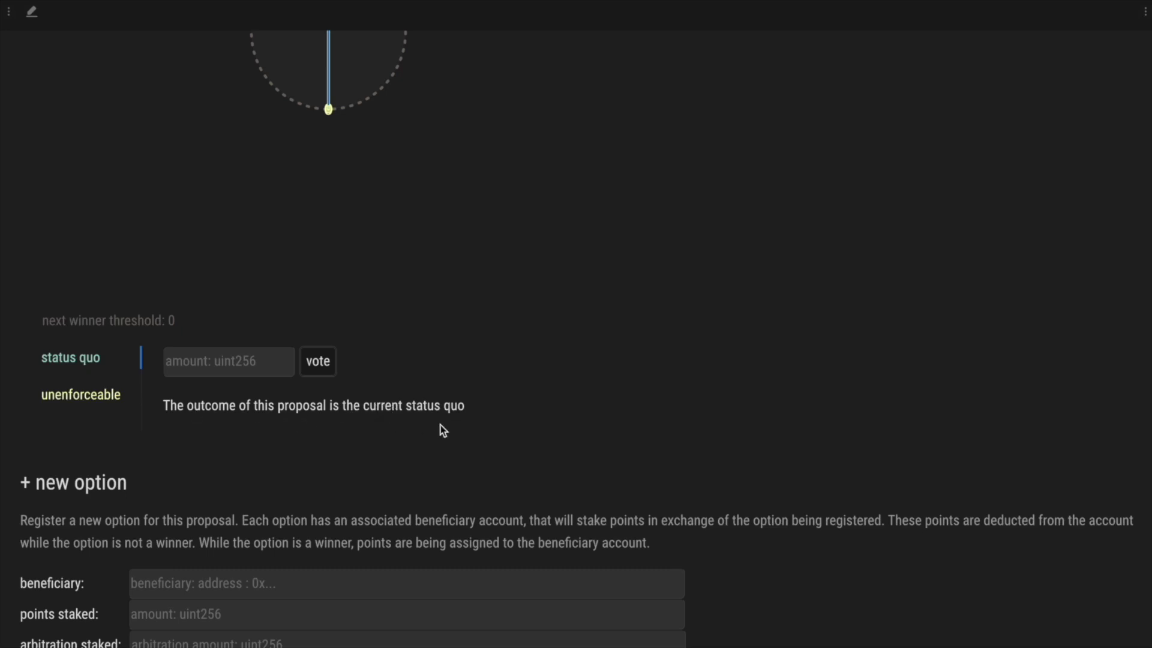
pyautogui.click(90, 402)
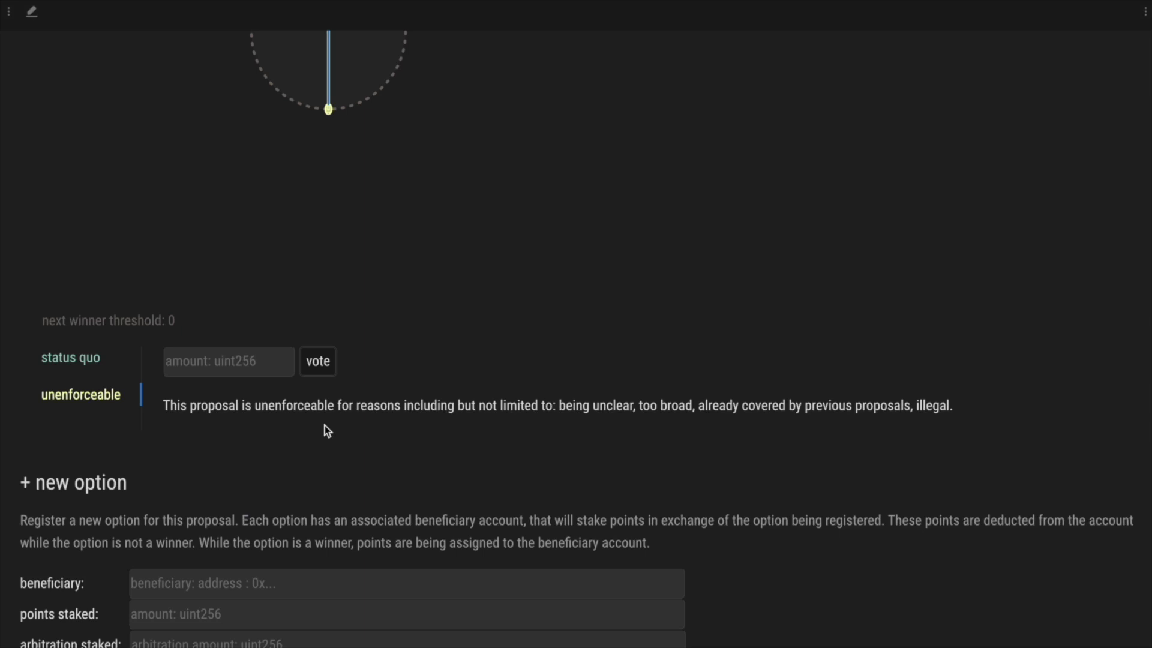
# - Title the new option 'Yes' and paste its any-human-may-vote description
pyautogui.scroll(-6, 325, 426)
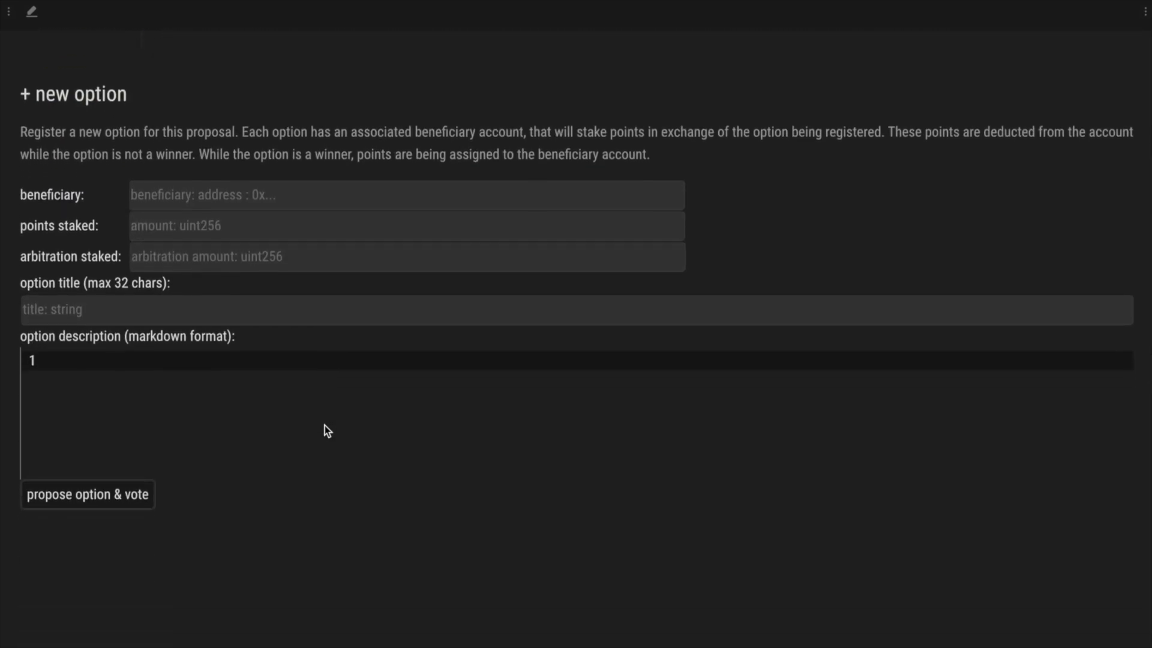
pyautogui.click(160, 313)
pyautogui.write('Yes')
pyautogui.click(260, 359)
pyautogui.write('Any human should be able to vote on any AI governance proposal, regardless of age or other characteristics.')
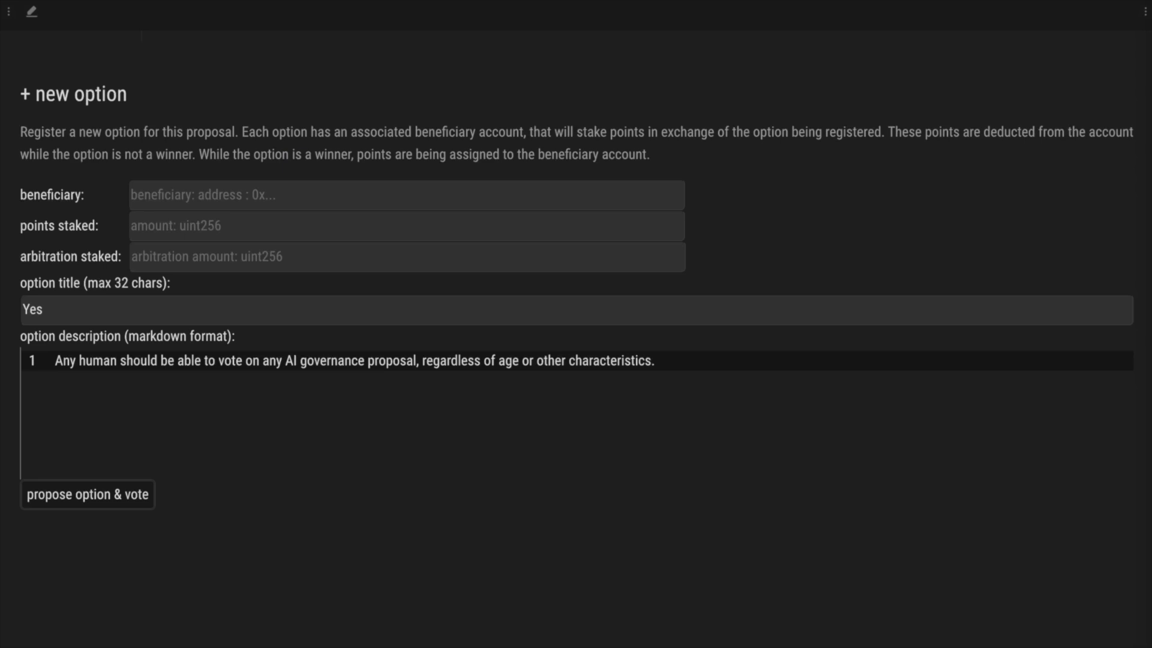
# - Paste the beneficiary address, stake 10000 points, and set arbitration staked to 0
pyautogui.click(326, 194)
pyautogui.write('0xa5c675Dca88194e2d205301ca68E80248df4D83e')
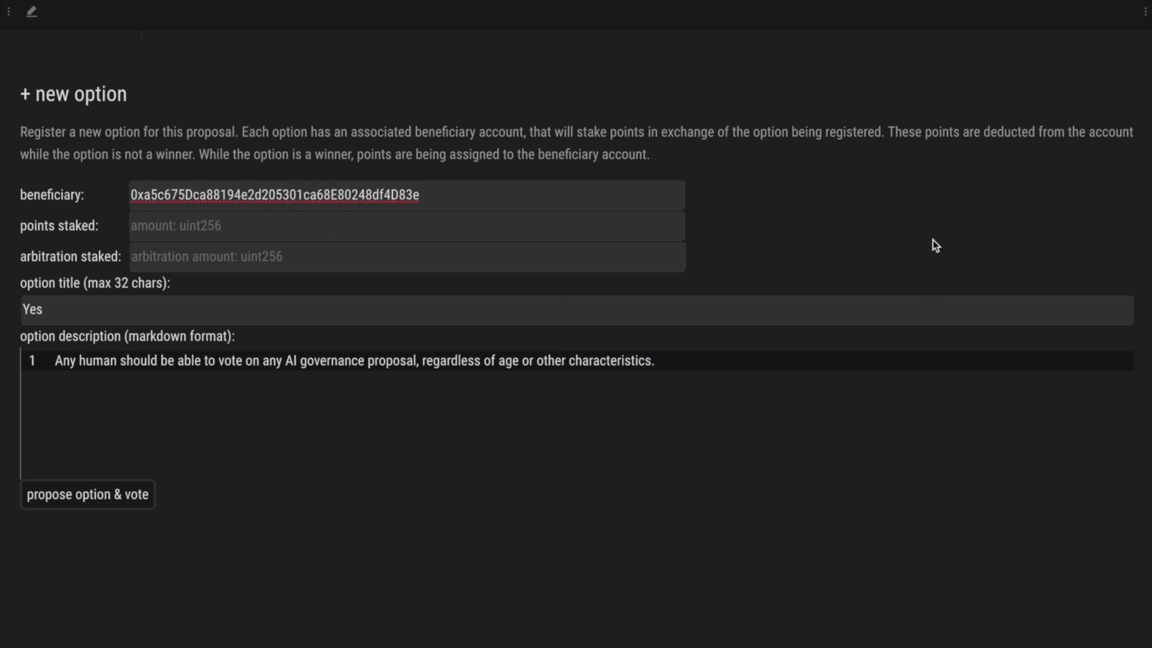
pyautogui.scroll(1, 934, 240)
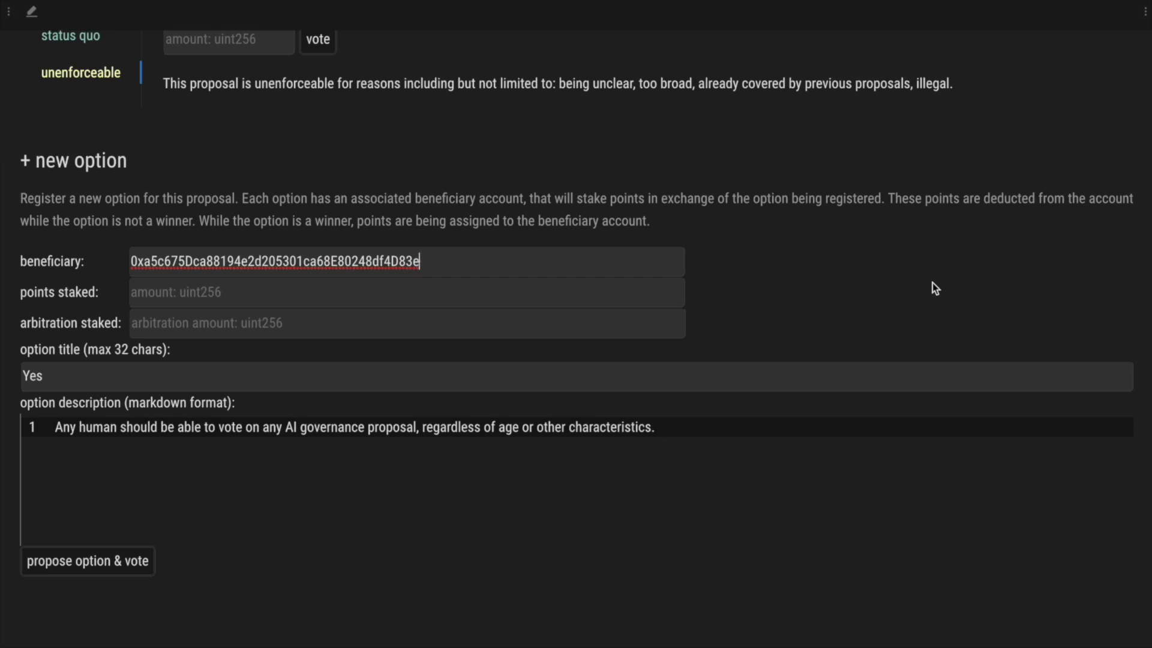
pyautogui.click(148, 301)
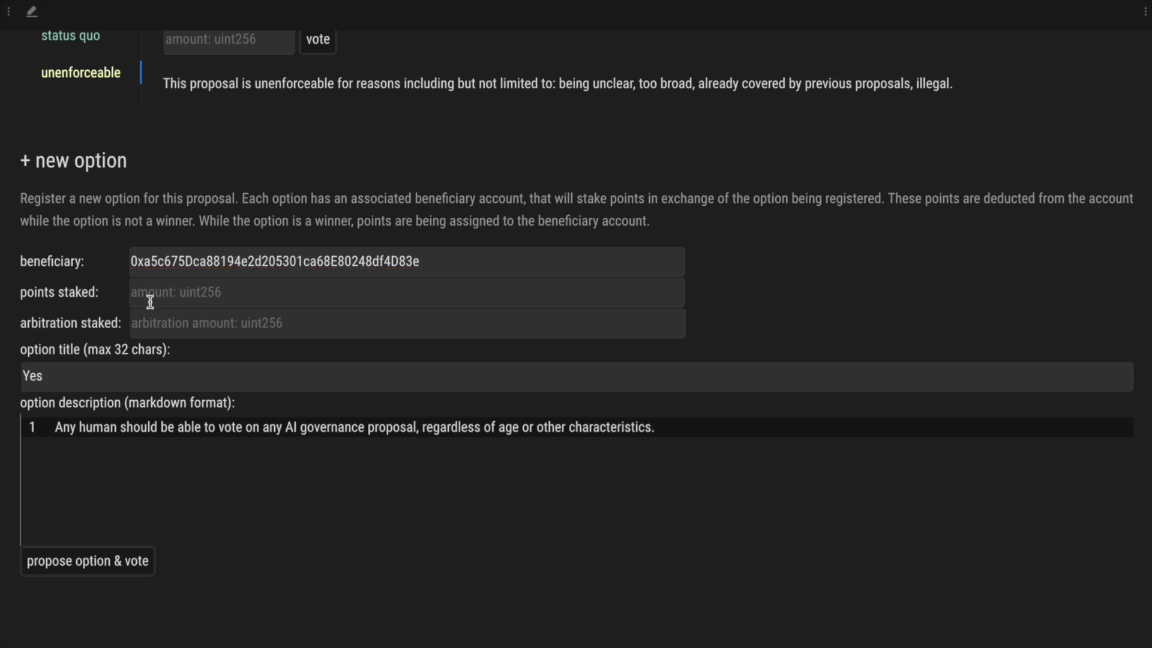
pyautogui.write('10000')
pyautogui.press('Left')
pyautogui.press('Left')
pyautogui.press('Left')
pyautogui.click(227, 324)
pyautogui.write('0')
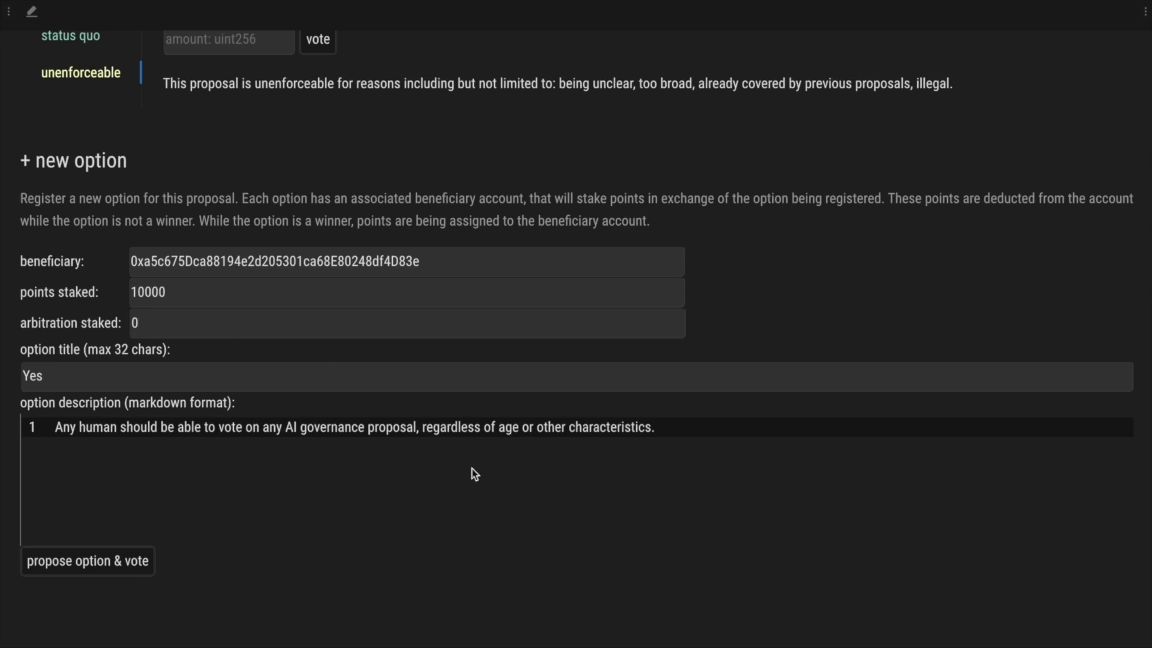
# - Propose and vote for the Yes option, approve it in Keplr, and check the node logs
pyautogui.click(96, 564)
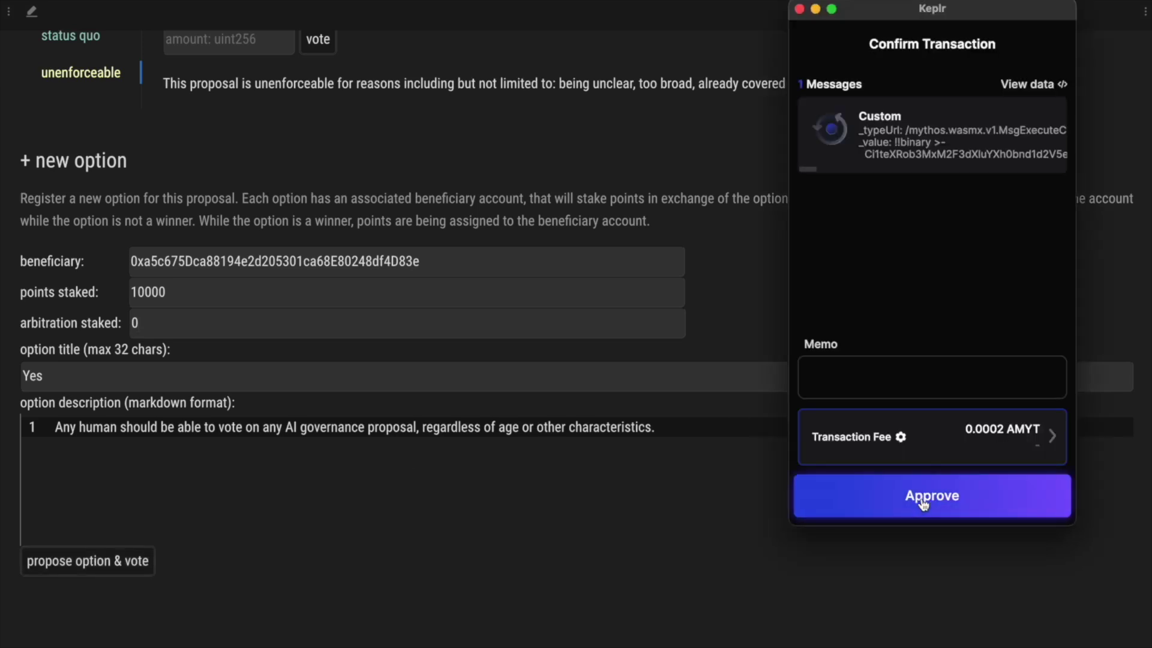
pyautogui.click(924, 498)
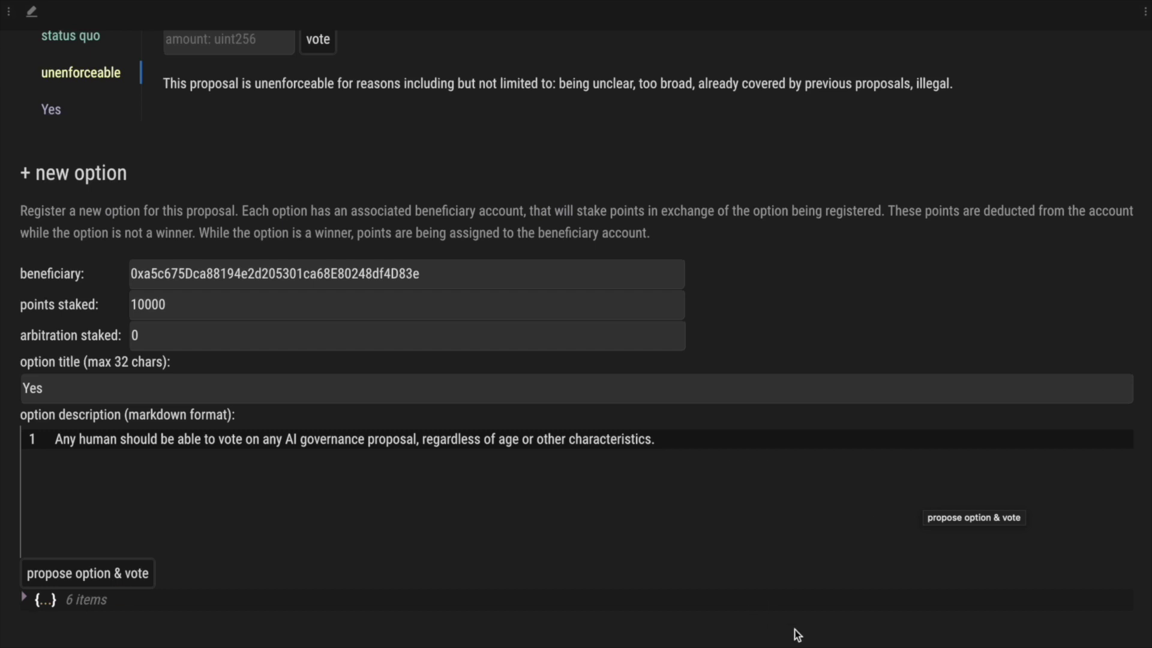
pyautogui.press('super+Tab')
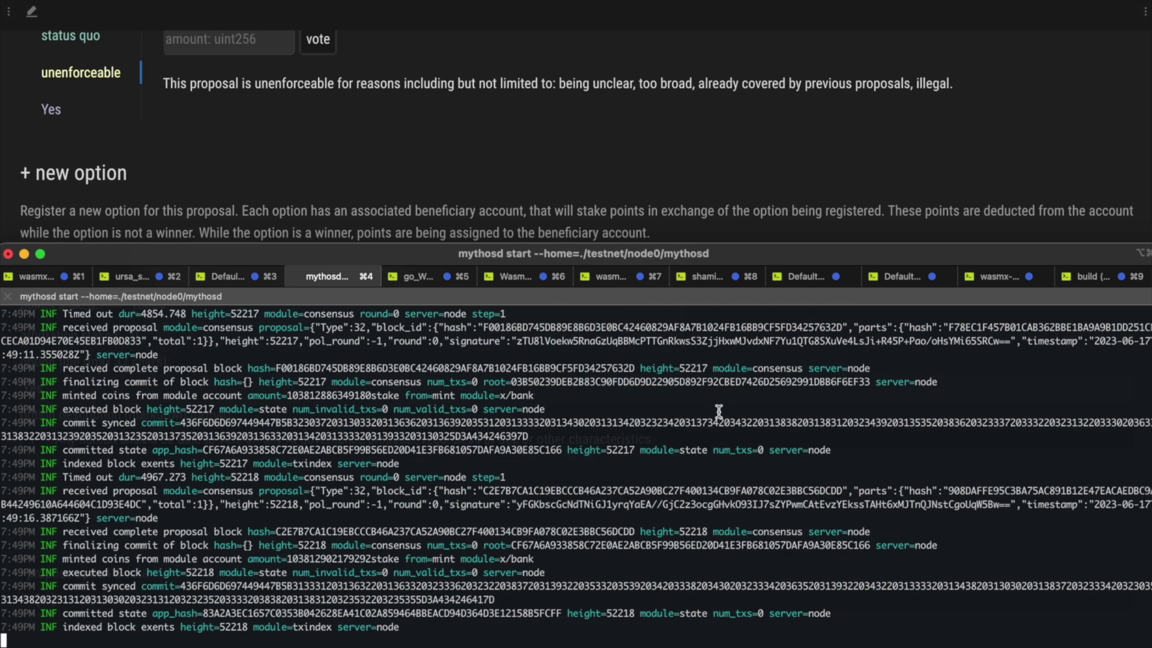
pyautogui.click(834, 155)
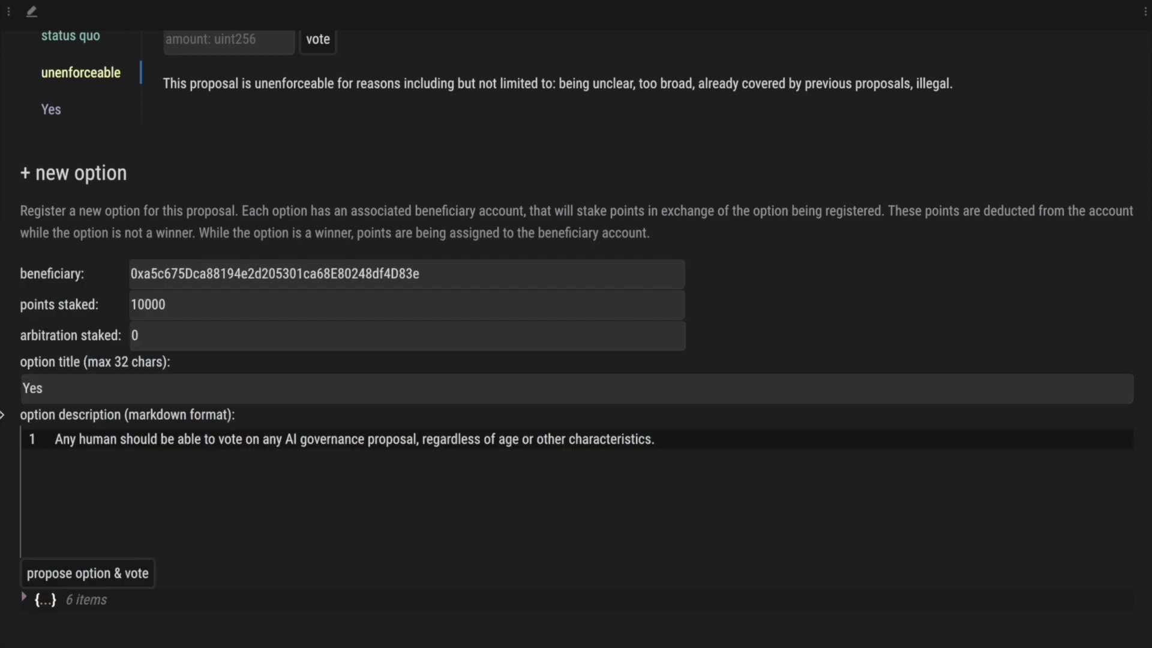
# - Check the Yes-option transaction result (block height 52216, hash), then return to the chart showing 20000
pyautogui.click(23, 599)
pyautogui.scroll(-4, 72, 597)
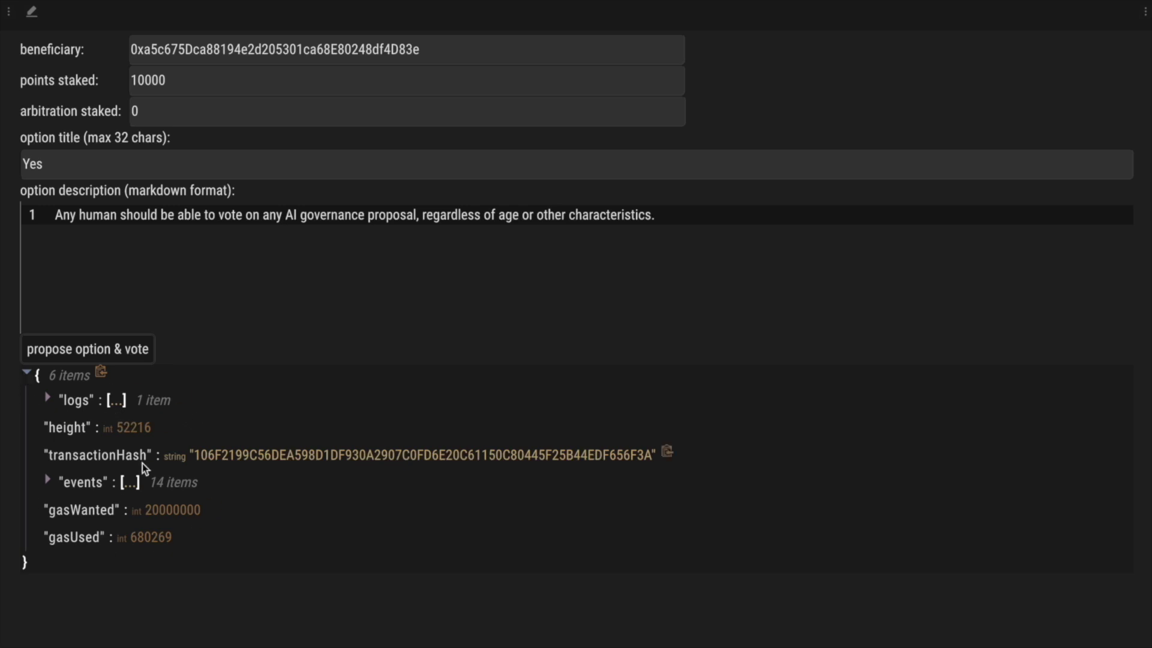
pyautogui.click(25, 376)
pyautogui.scroll(8, 26, 378)
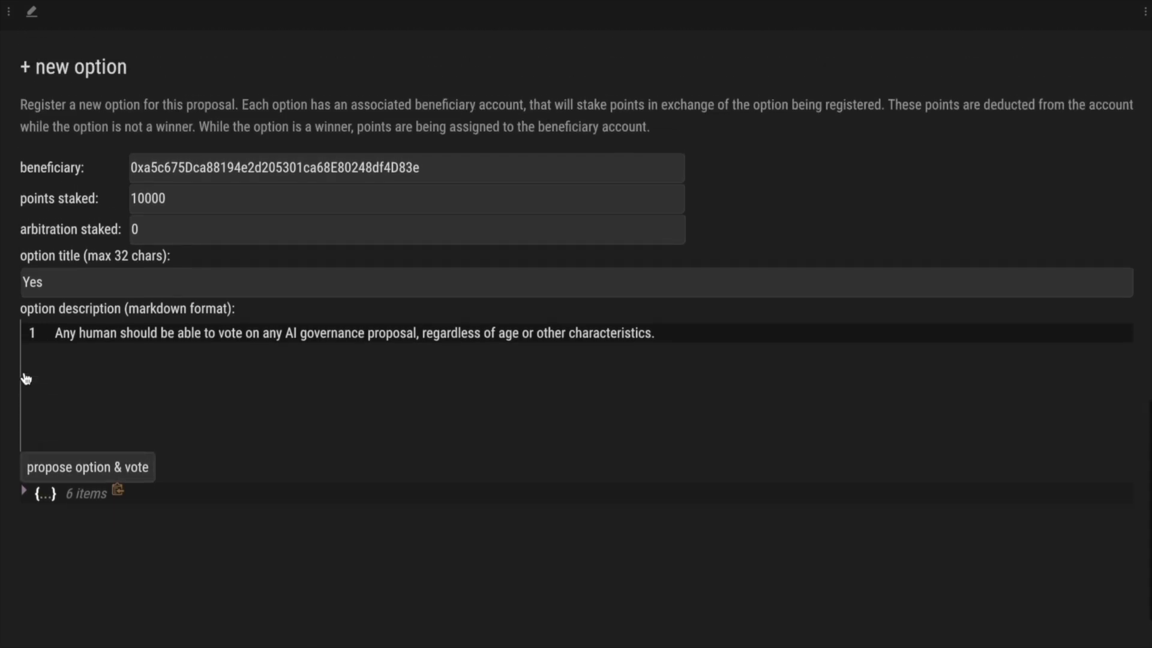
pyautogui.scroll(5, 26, 377)
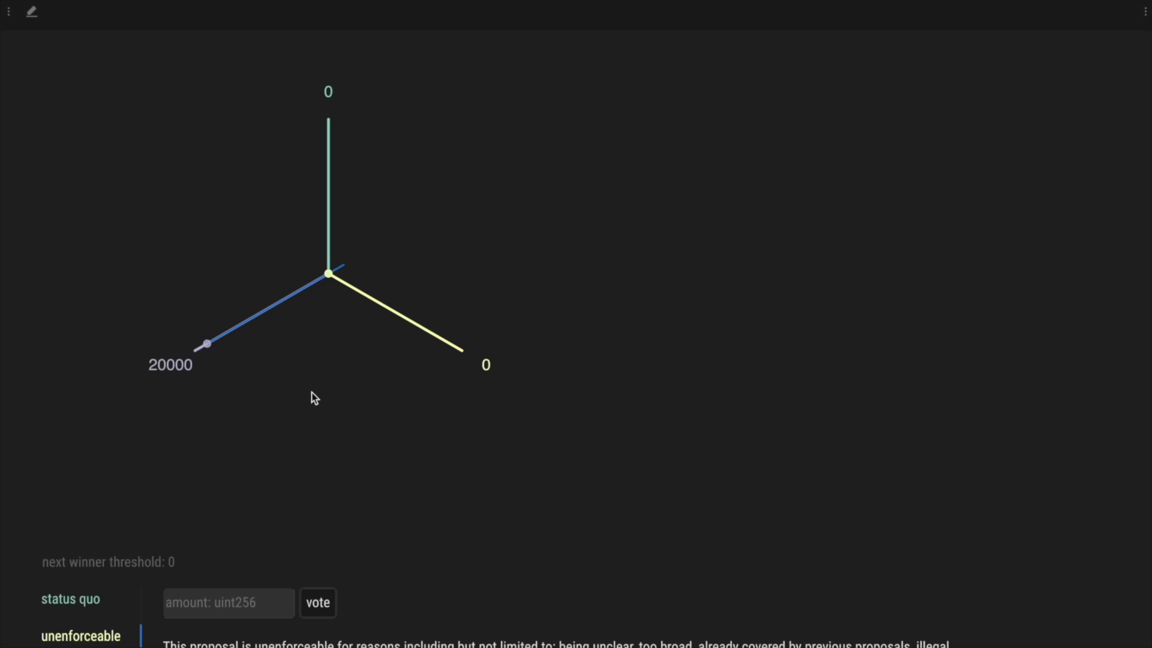
# - Propose a 'No' option describing per-proposal voting requirements, staking 10000 points, and approve it in Keplr
pyautogui.scroll(-11, 312, 393)
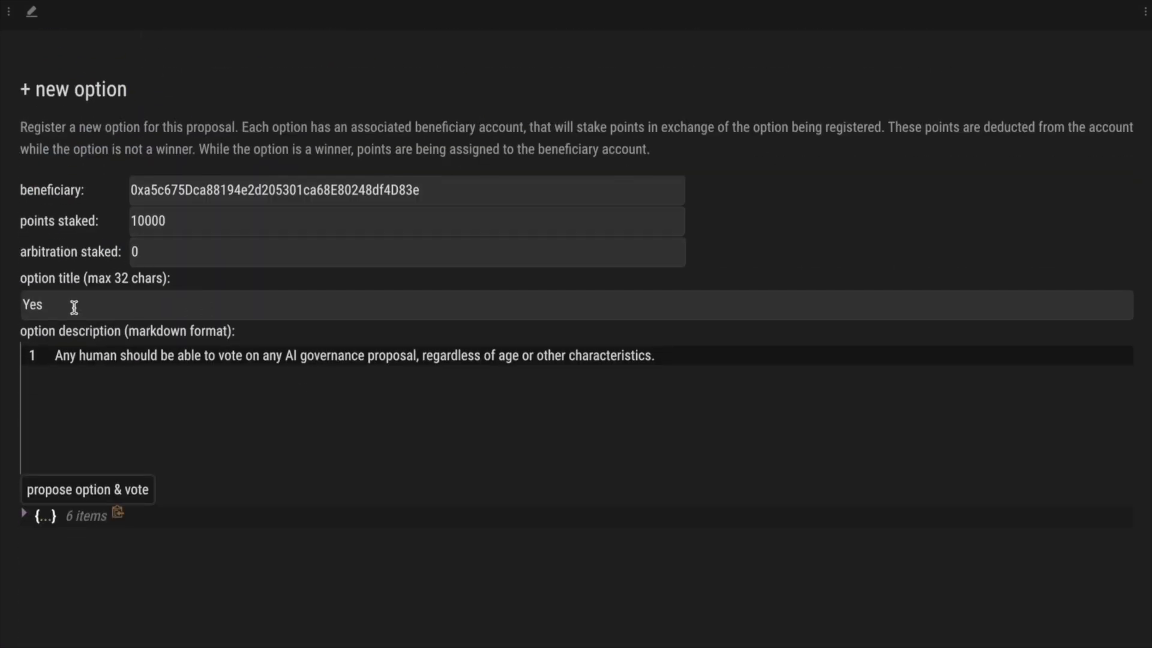
pyautogui.doubleClick(73, 307)
pyautogui.write('Now')
pyautogui.press('BackSpace')
pyautogui.click(227, 356)
pyautogui.hotkey('ctrl', 'a')
pyautogui.hotkey('ctrl', 'v')
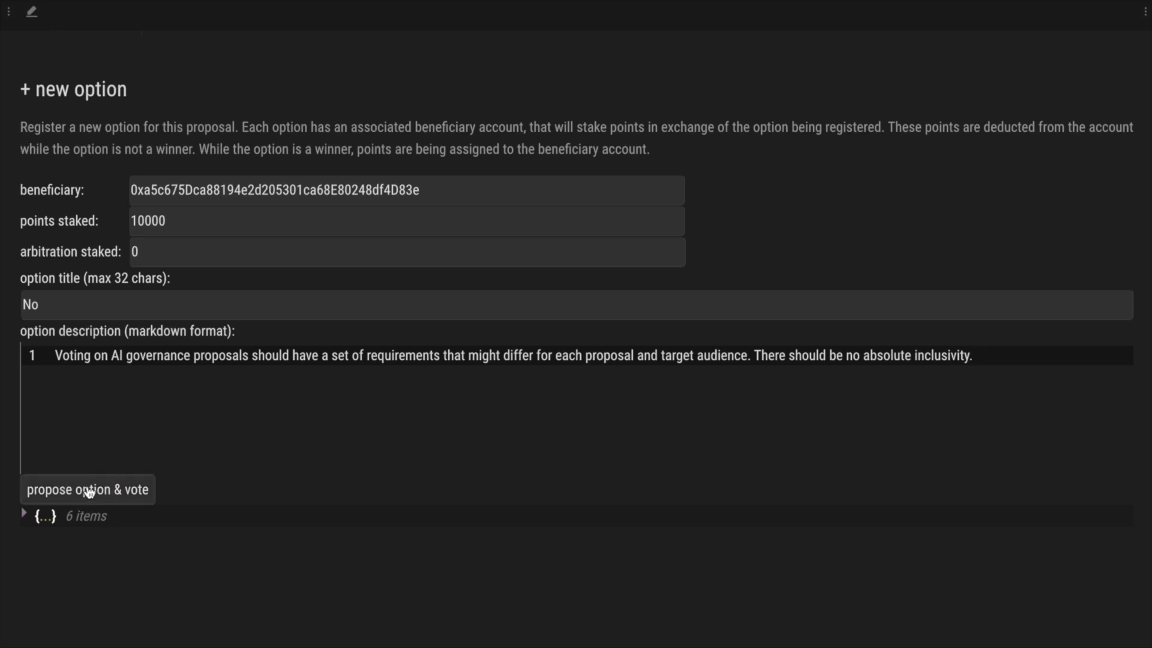
pyautogui.click(89, 492)
pyautogui.click(927, 502)
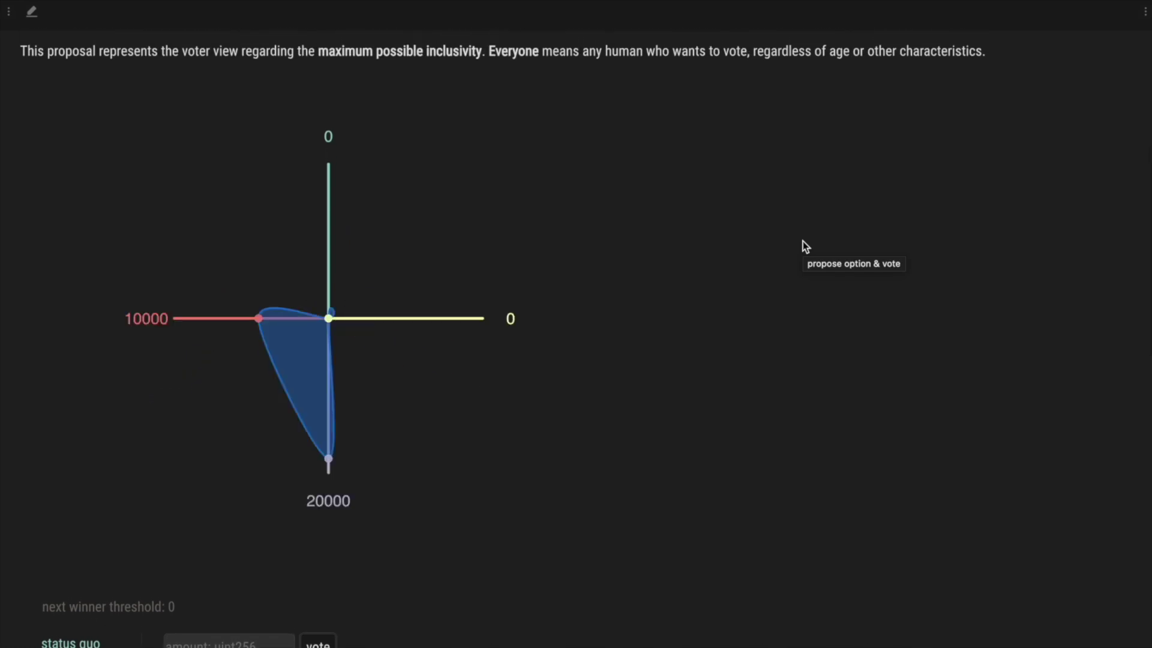
# - Scroll the chart and option list to confirm No at 10000, then back down to the new-option form
pyautogui.scroll(-3, 178, 371)
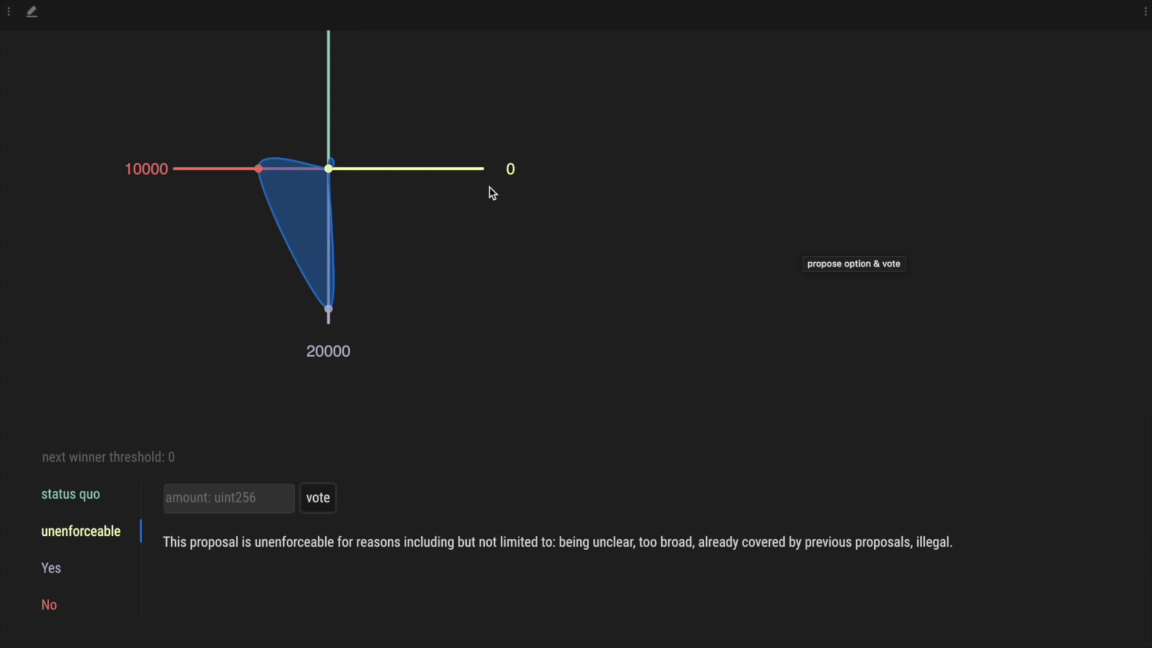
pyautogui.scroll(1, 489, 186)
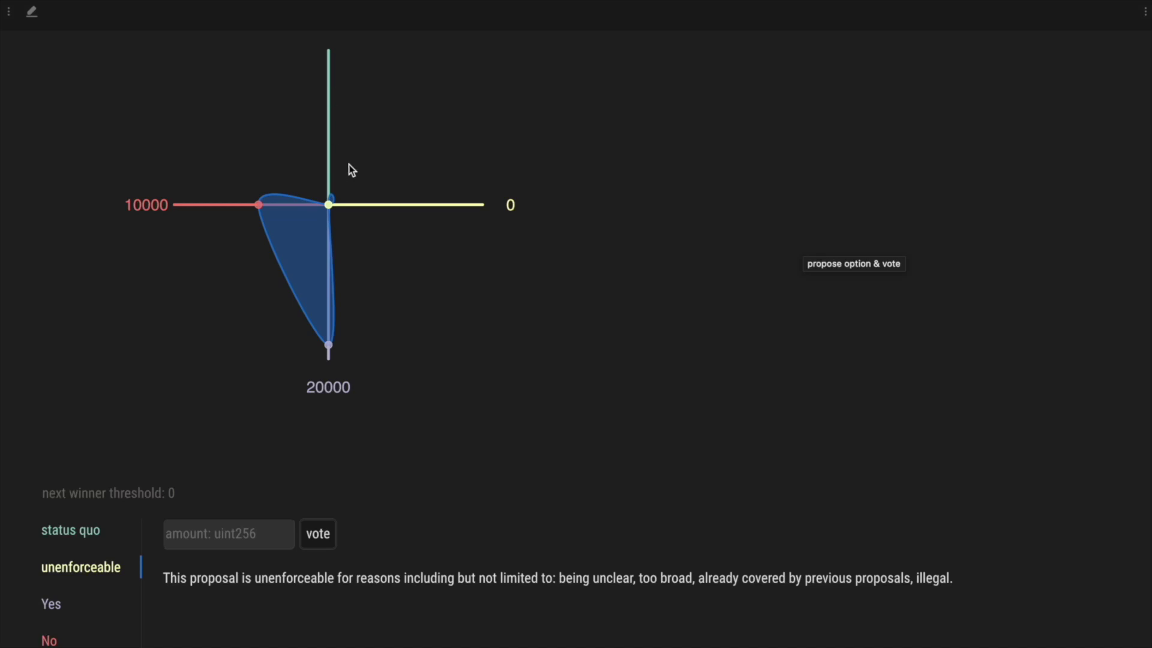
pyautogui.scroll(2, 348, 165)
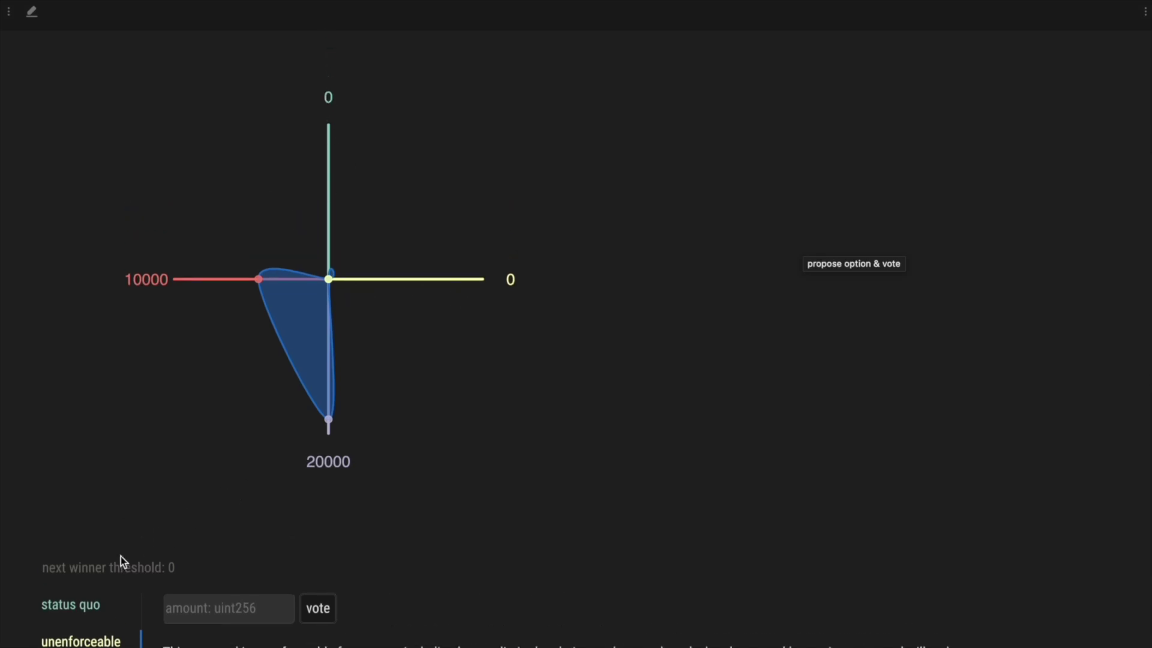
pyautogui.scroll(-3, 121, 558)
pyautogui.scroll(-2, 92, 520)
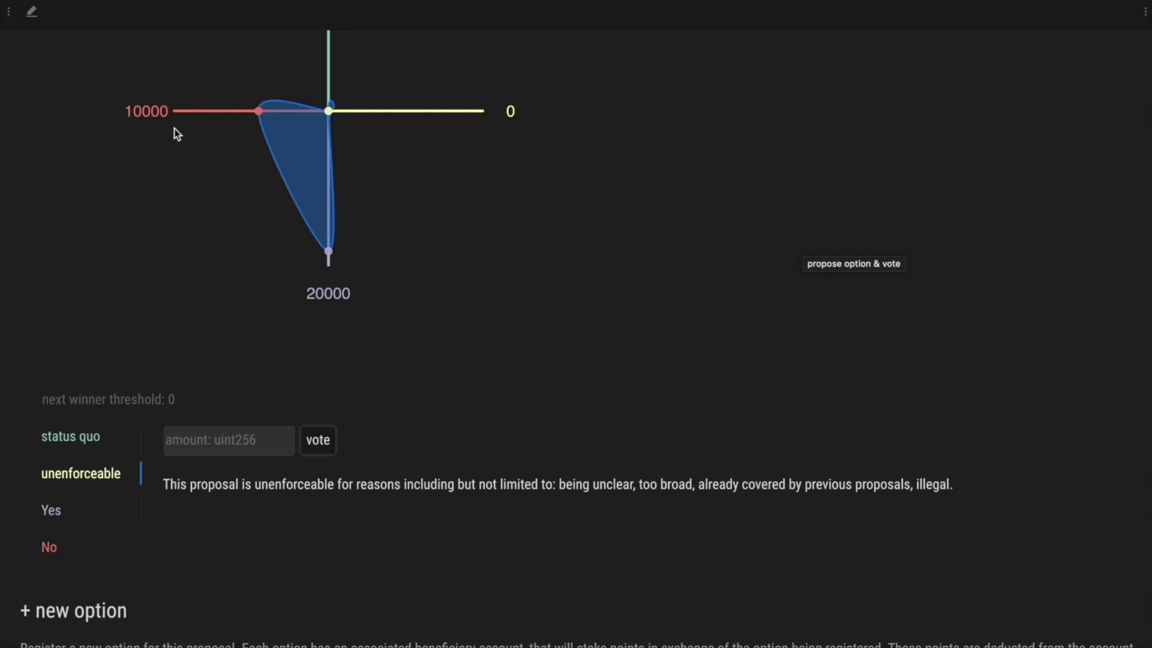
pyautogui.scroll(-9, 823, 214)
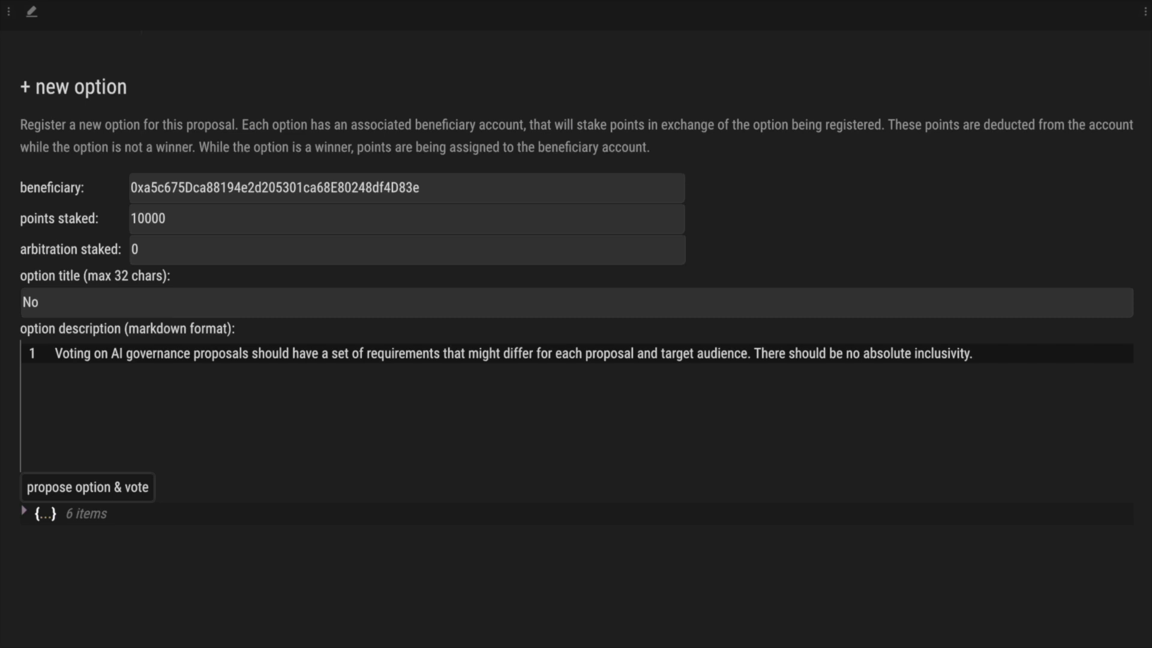
# - Propose 'Yes, with proxy/delegated voting' with a vote-delegation description, staking 10000 points, and approve it in Keplr
pyautogui.doubleClick(150, 310)
pyautogui.hotkey('ctrl', 'v')
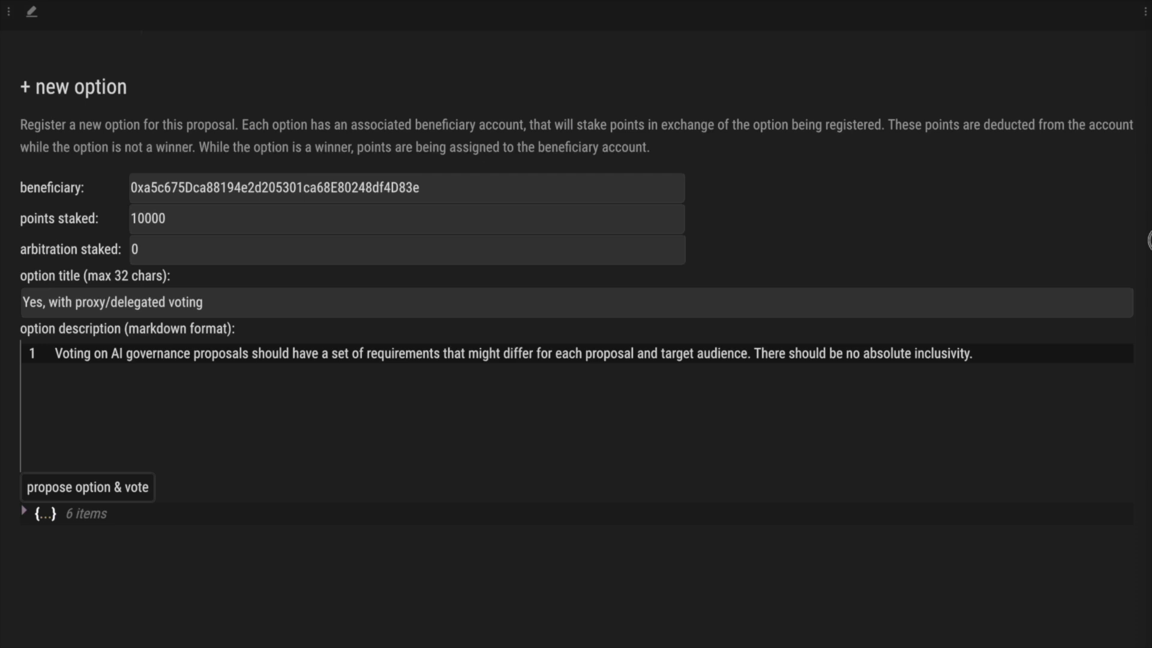
pyautogui.click(392, 352)
pyautogui.hotkey('ctrl', 'a')
pyautogui.hotkey('ctrl', 'v')
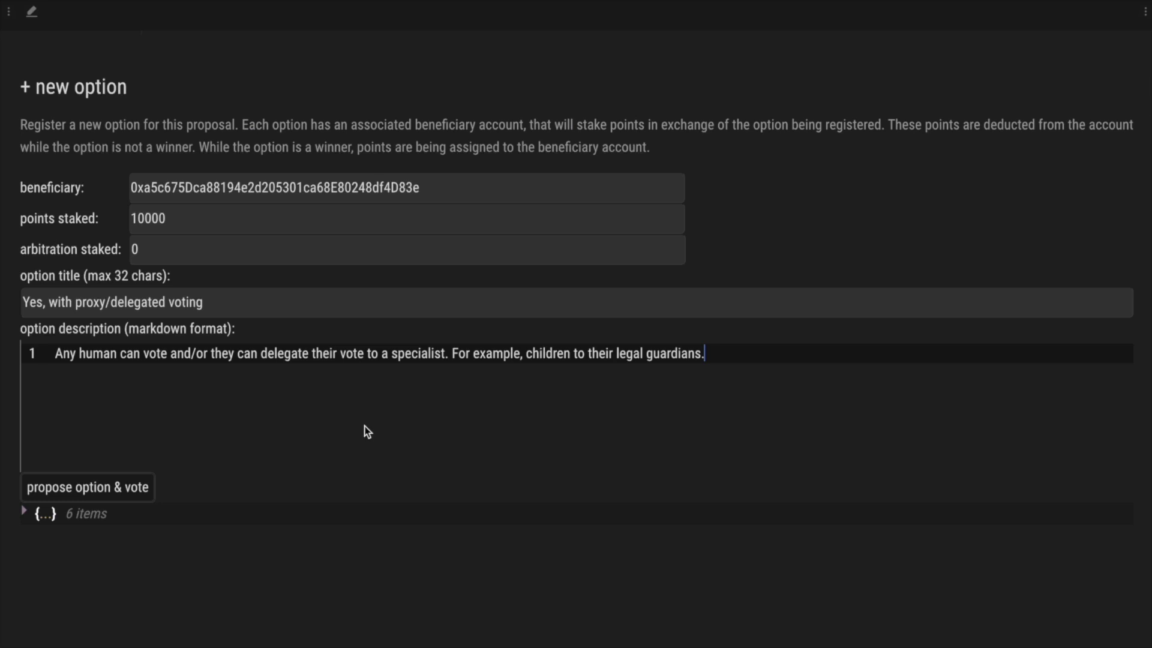
pyautogui.click(89, 486)
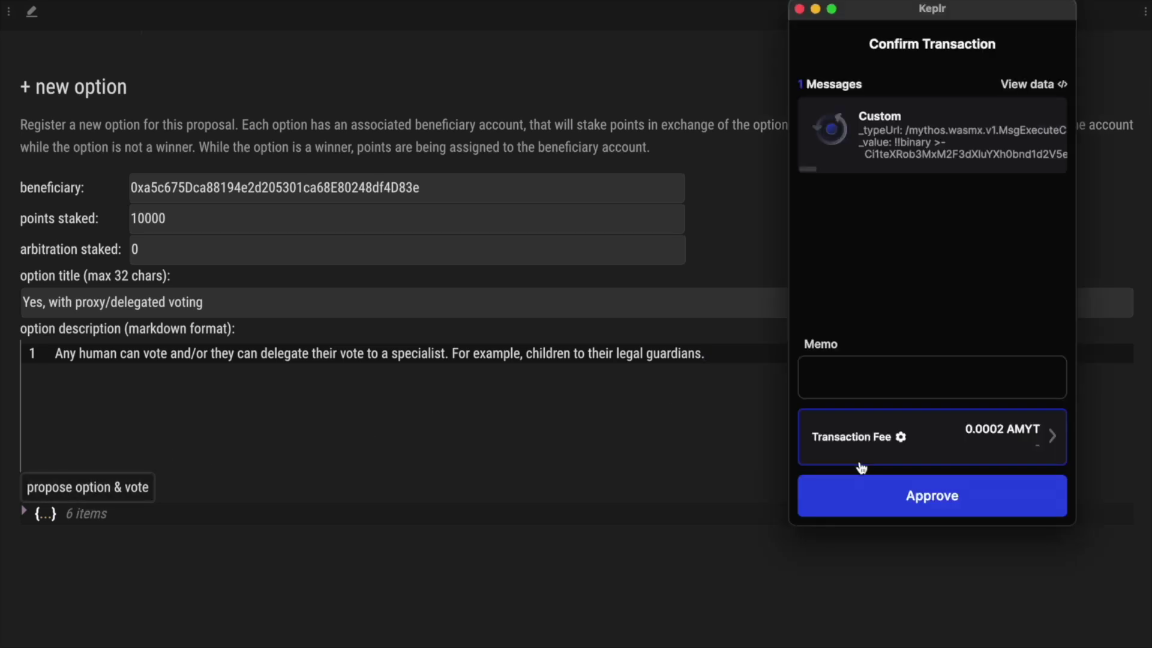
pyautogui.click(904, 498)
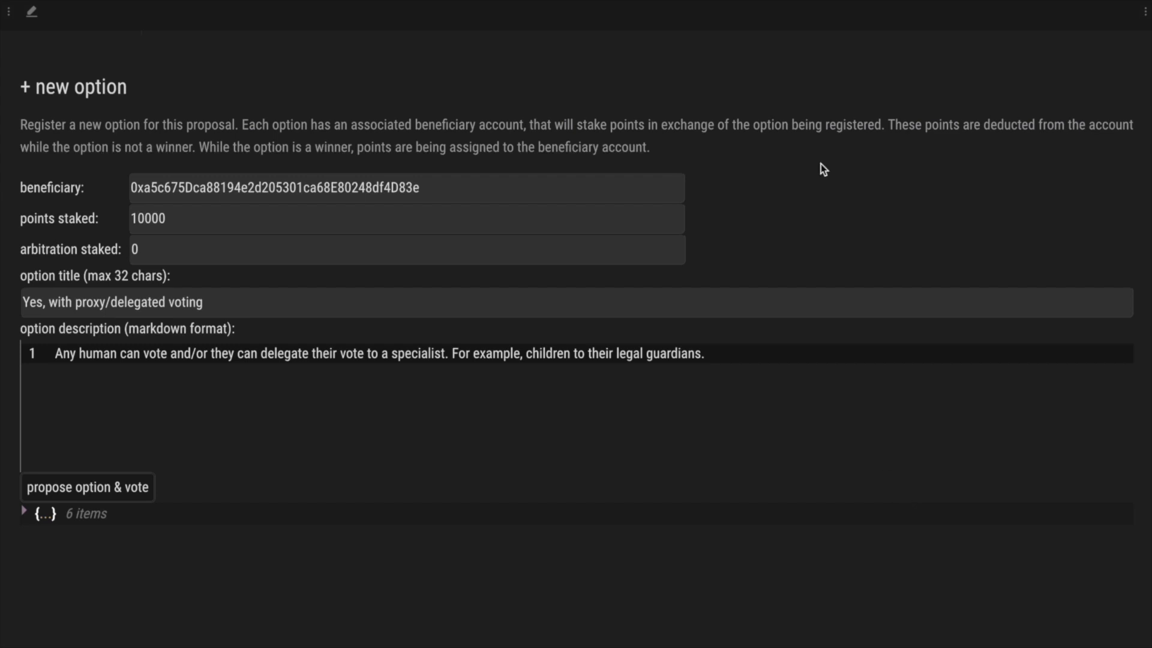
pyautogui.scroll(5, 822, 166)
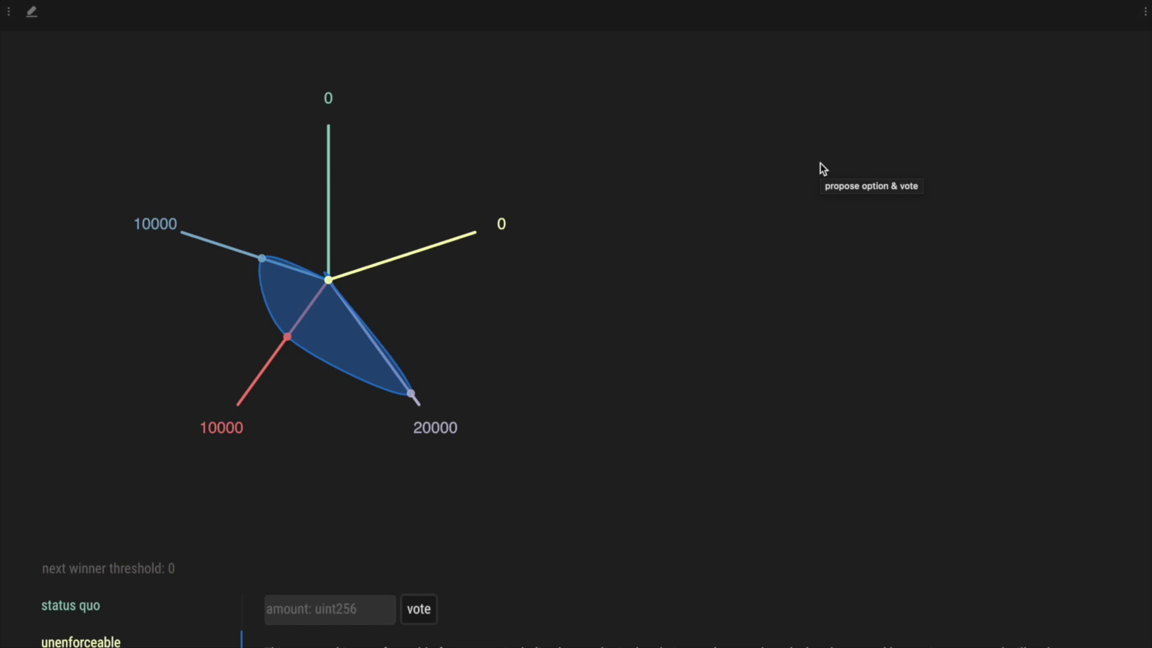
# - Read the Yes, No and 'Yes, with proxy/delegated voting' descriptions in the option list, then select Yes
pyautogui.scroll(-3, 575, 351)
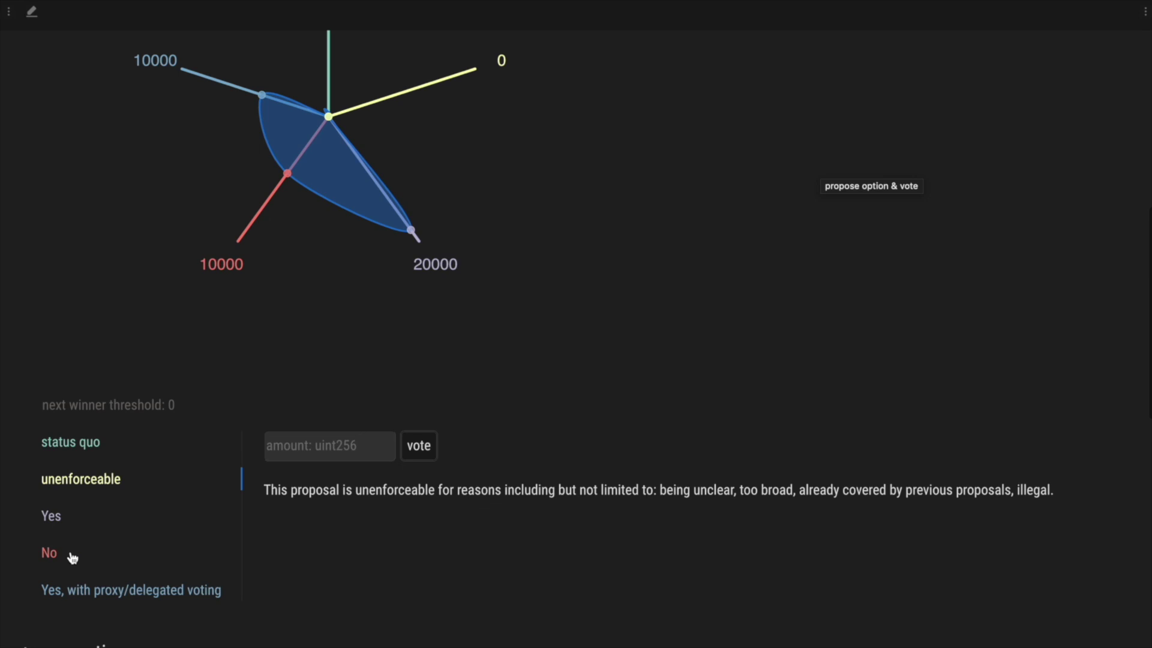
pyautogui.click(51, 518)
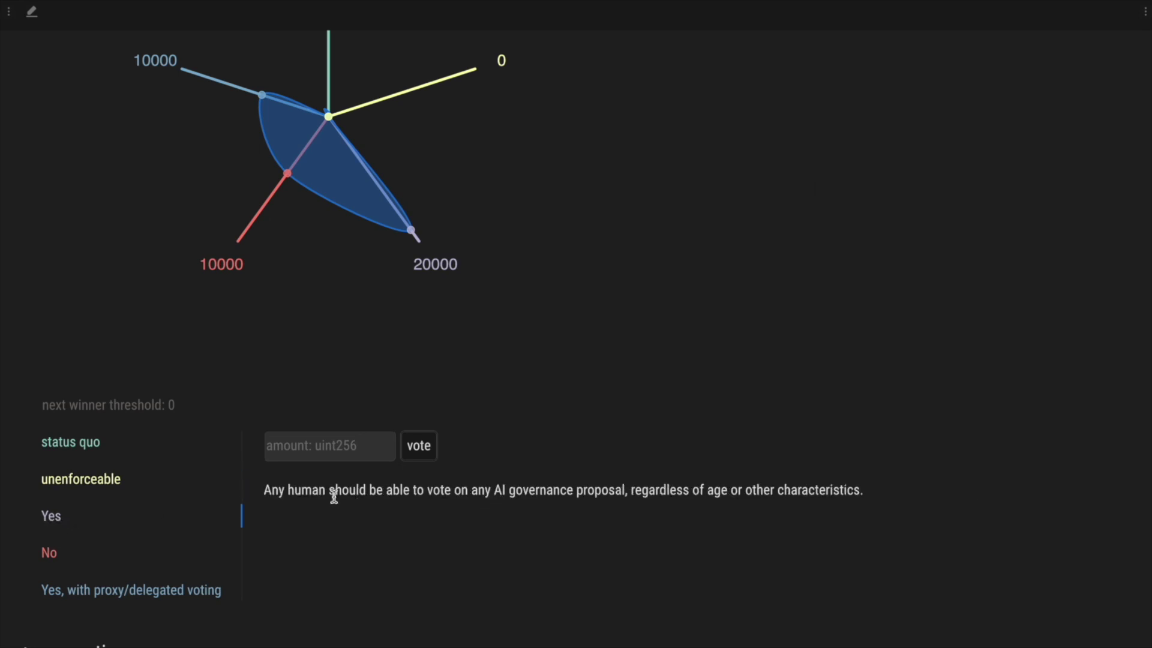
pyautogui.click(49, 552)
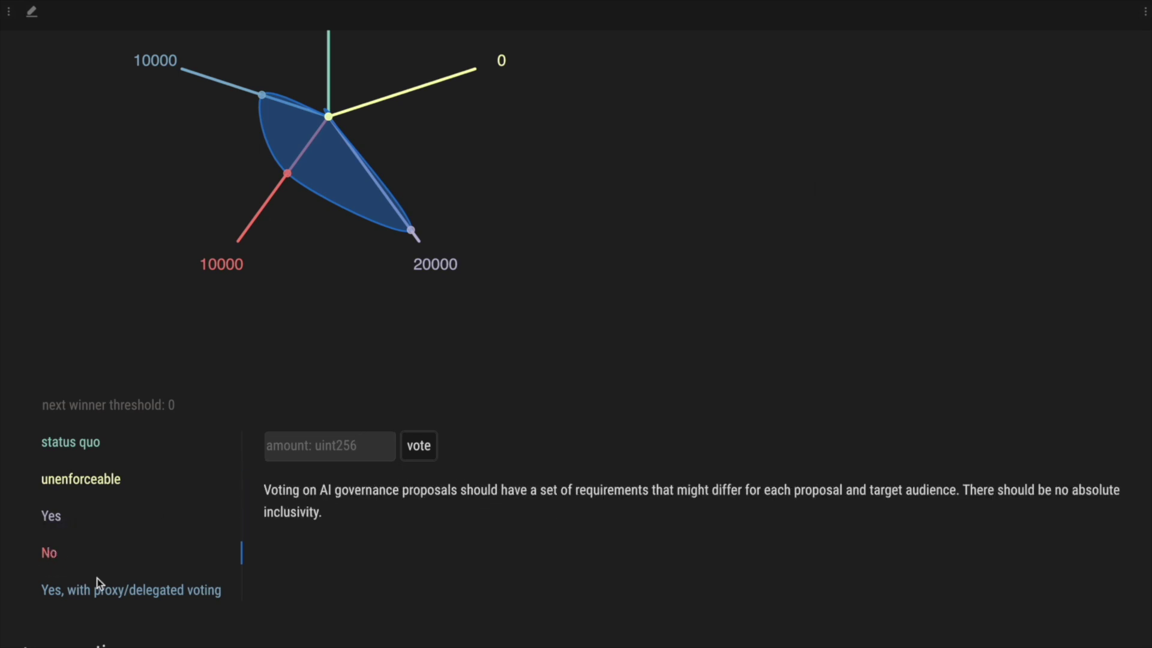
pyautogui.click(84, 598)
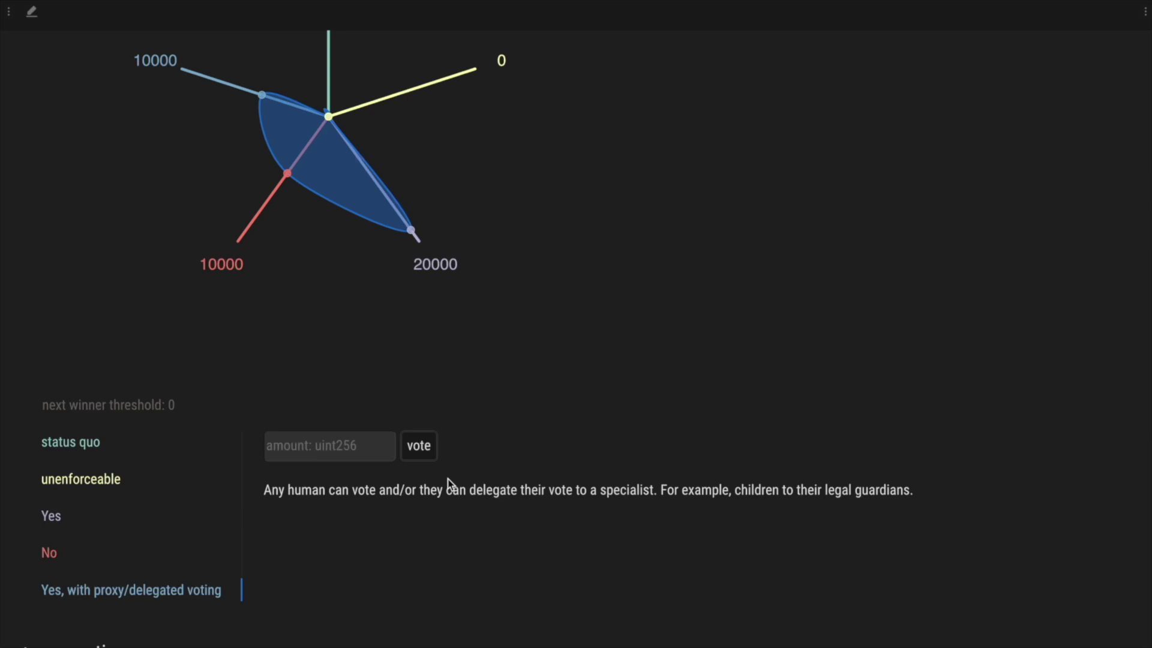
pyautogui.scroll(5, 435, 516)
pyautogui.scroll(-3, 133, 298)
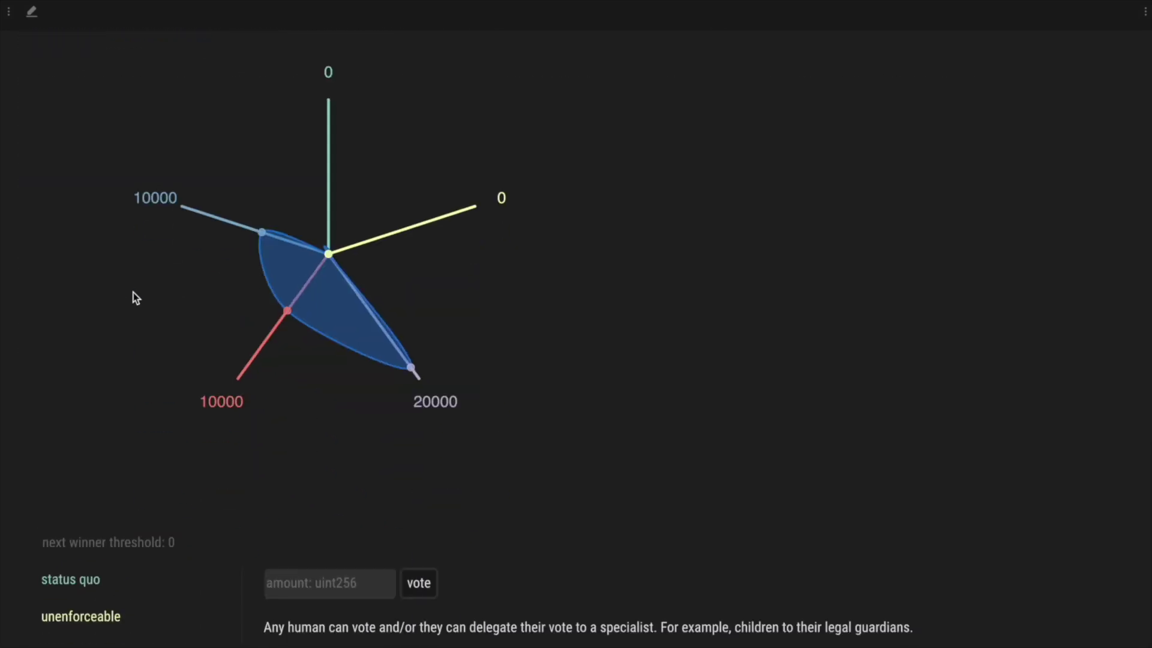
pyautogui.scroll(-3, 161, 517)
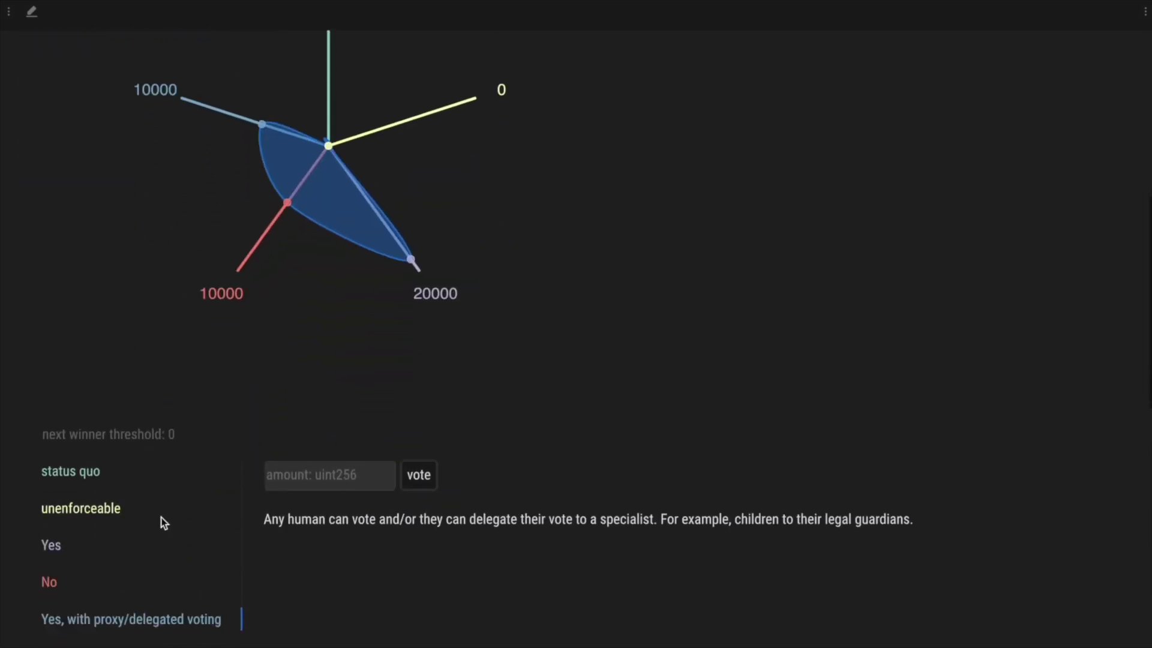
pyautogui.click(50, 549)
# - Vote 5000 points for Yes and approve in Keplr, bringing Yes to 25000 with threshold 38275
pyautogui.click(316, 475)
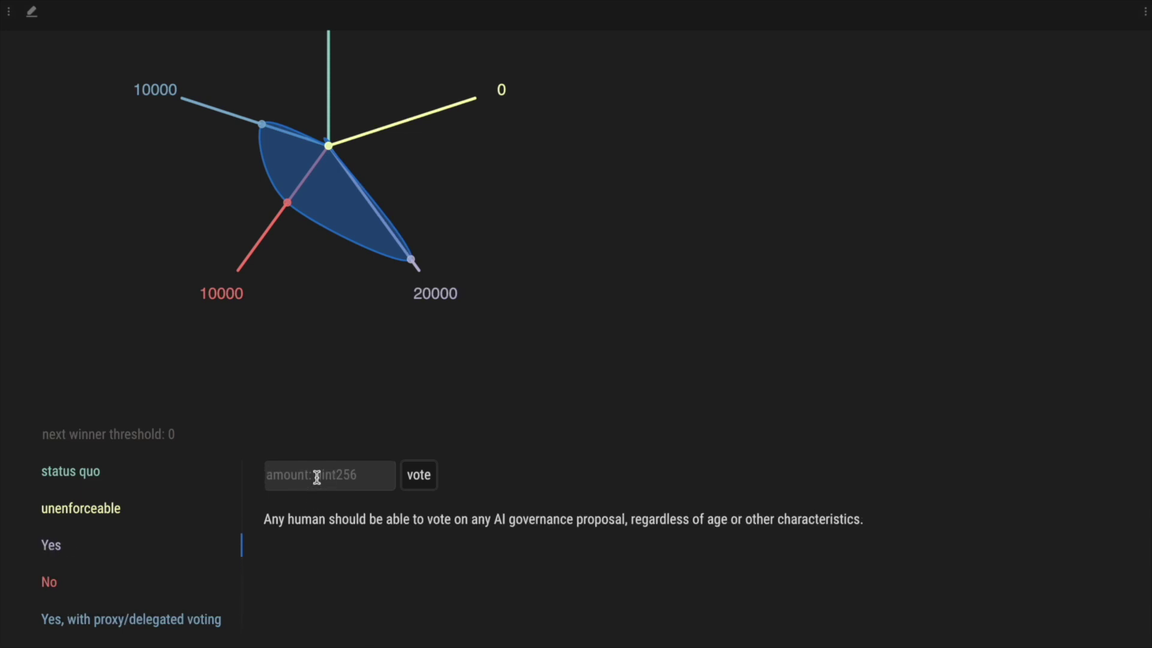
pyautogui.write('5000')
pyautogui.click(427, 480)
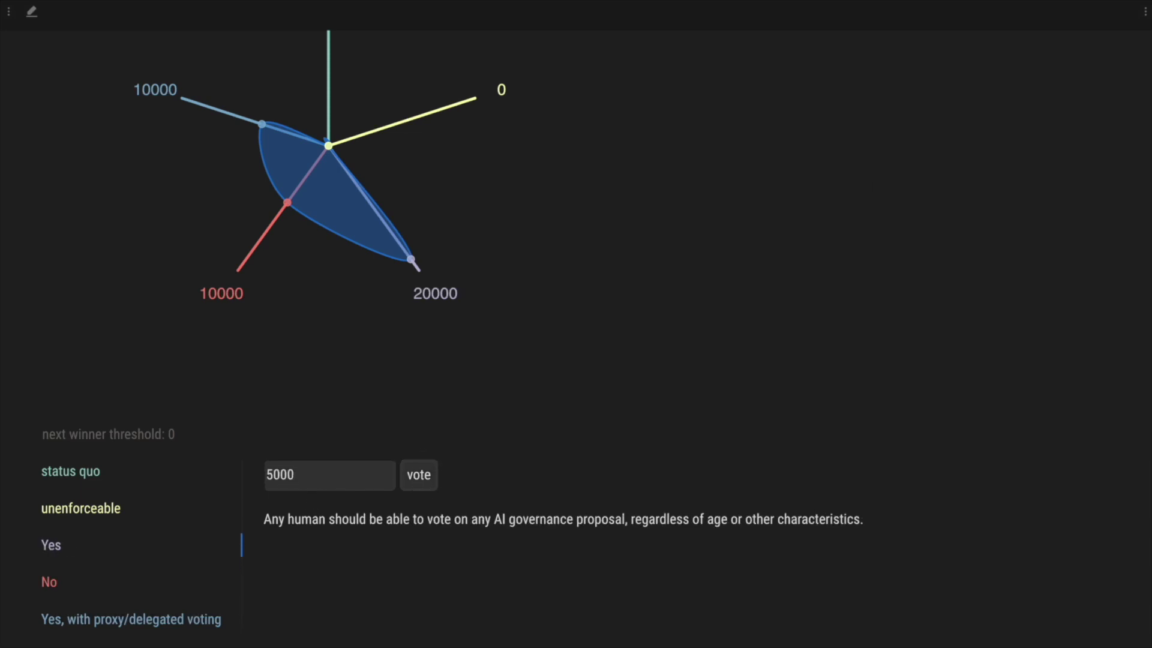
pyautogui.click(840, 496)
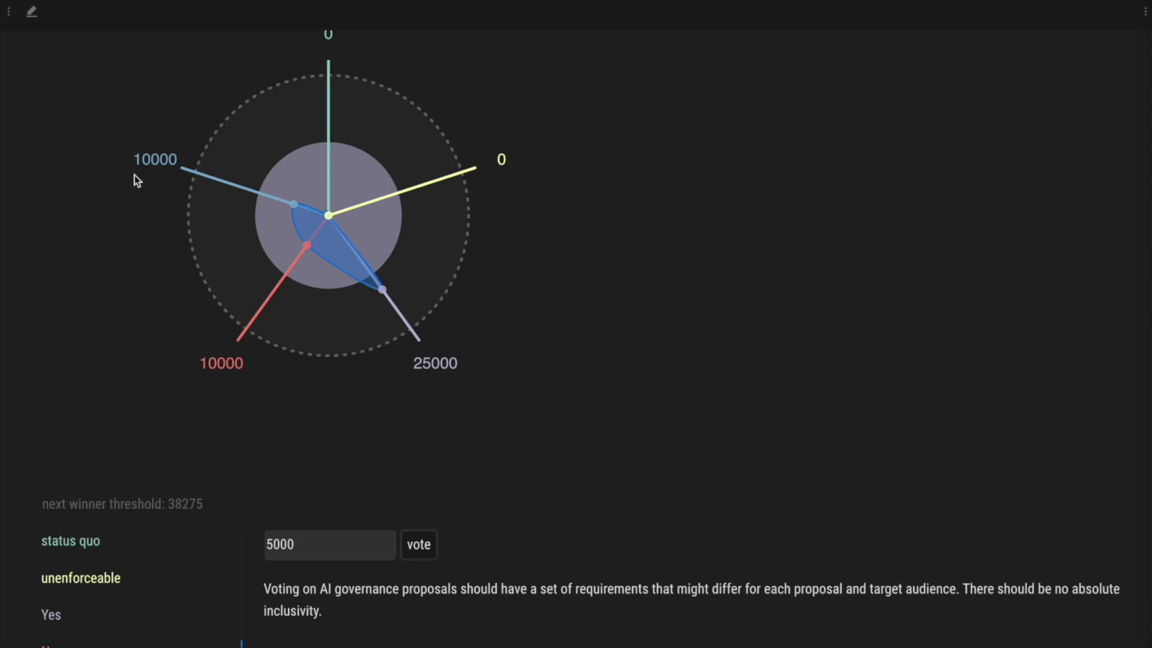
pyautogui.scroll(-2, 134, 368)
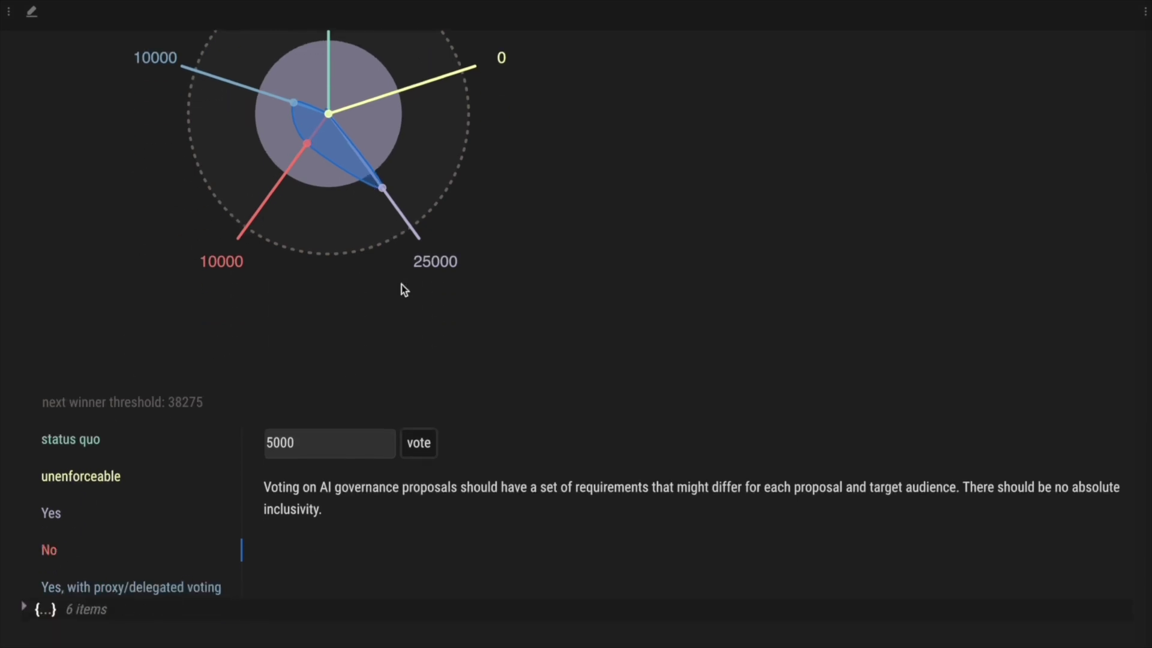
pyautogui.scroll(2, 581, 290)
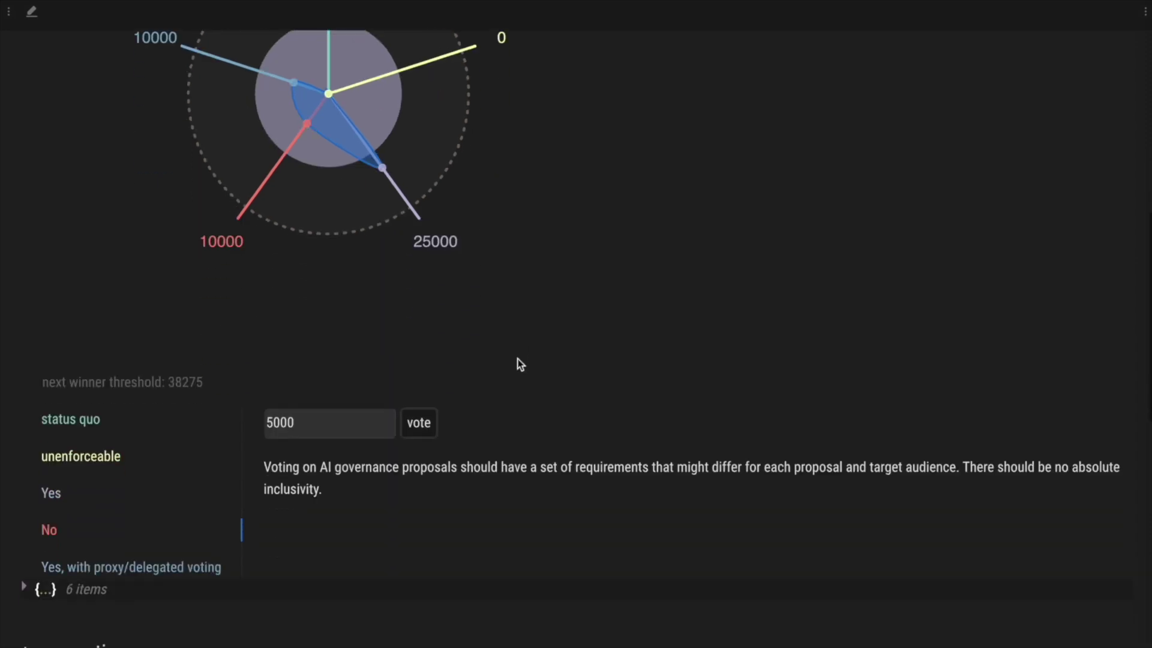
pyautogui.scroll(1, 518, 363)
# - Vote 40000 points for 'Yes, with proxy/delegated voting' and approve it, reaching 50000 with threshold 76550
pyautogui.scroll(-2, 476, 386)
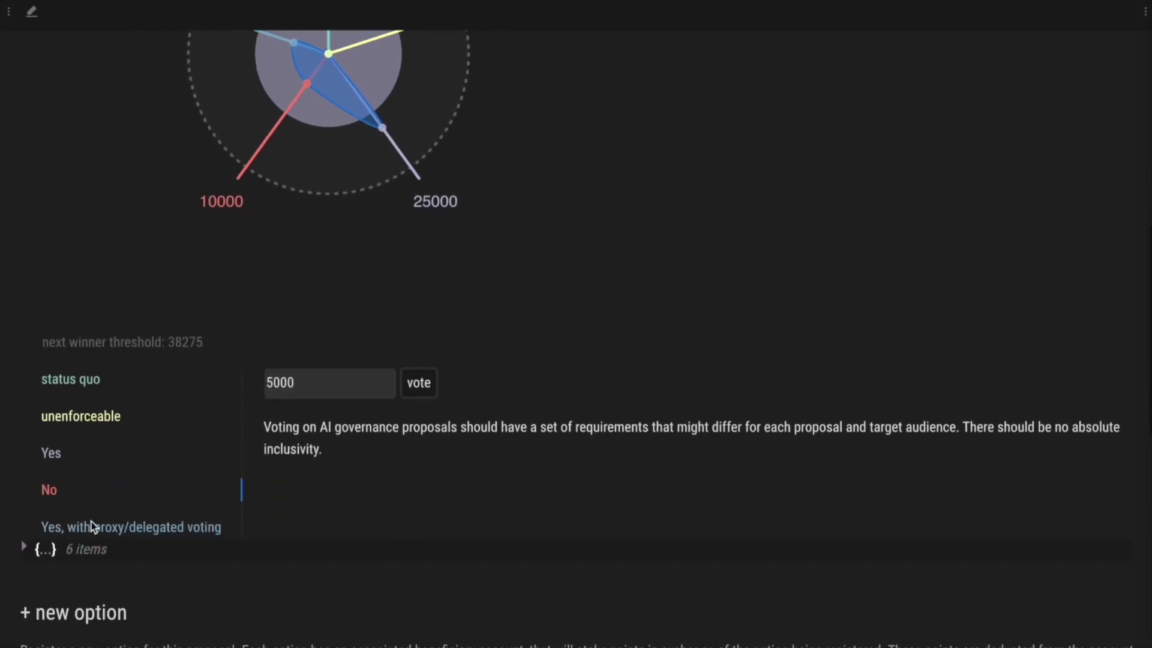
pyautogui.click(141, 533)
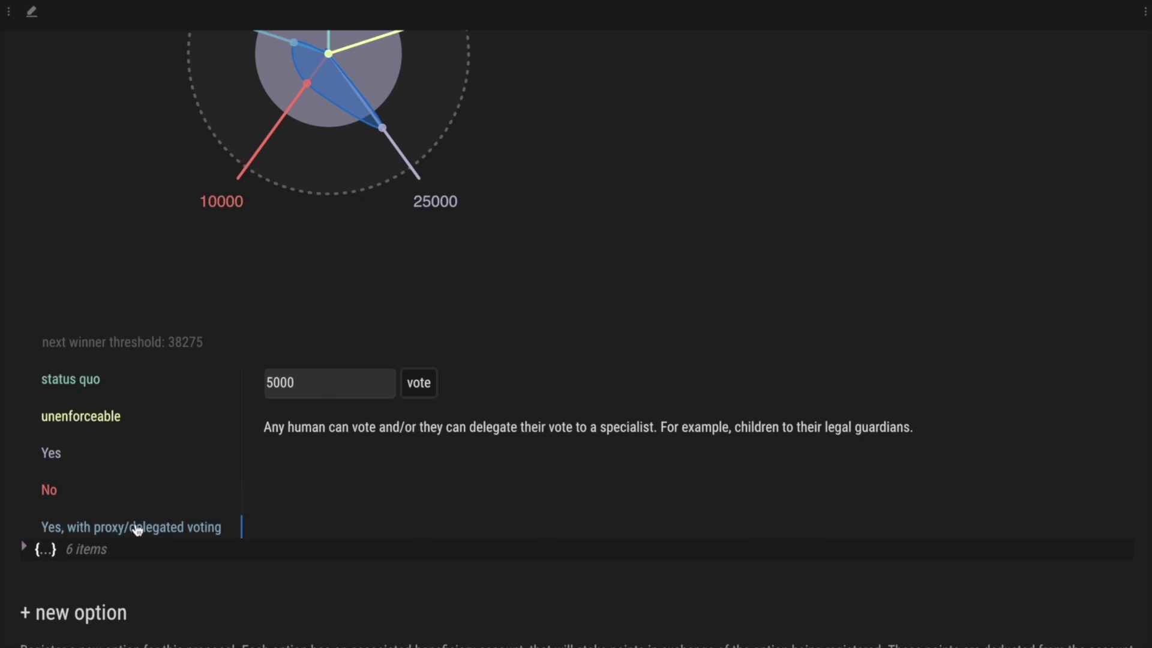
pyautogui.scroll(1, 329, 297)
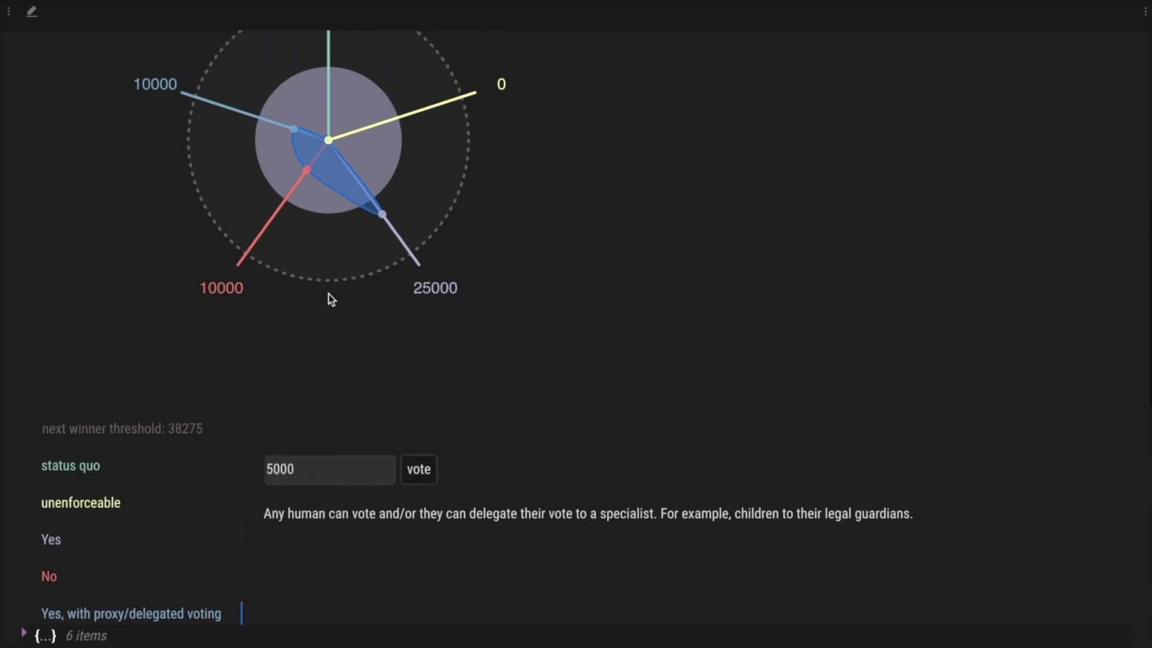
pyautogui.moveTo(278, 472); pyautogui.dragTo(260, 469)
pyautogui.write('400')
pyautogui.scroll(1, 448, 456)
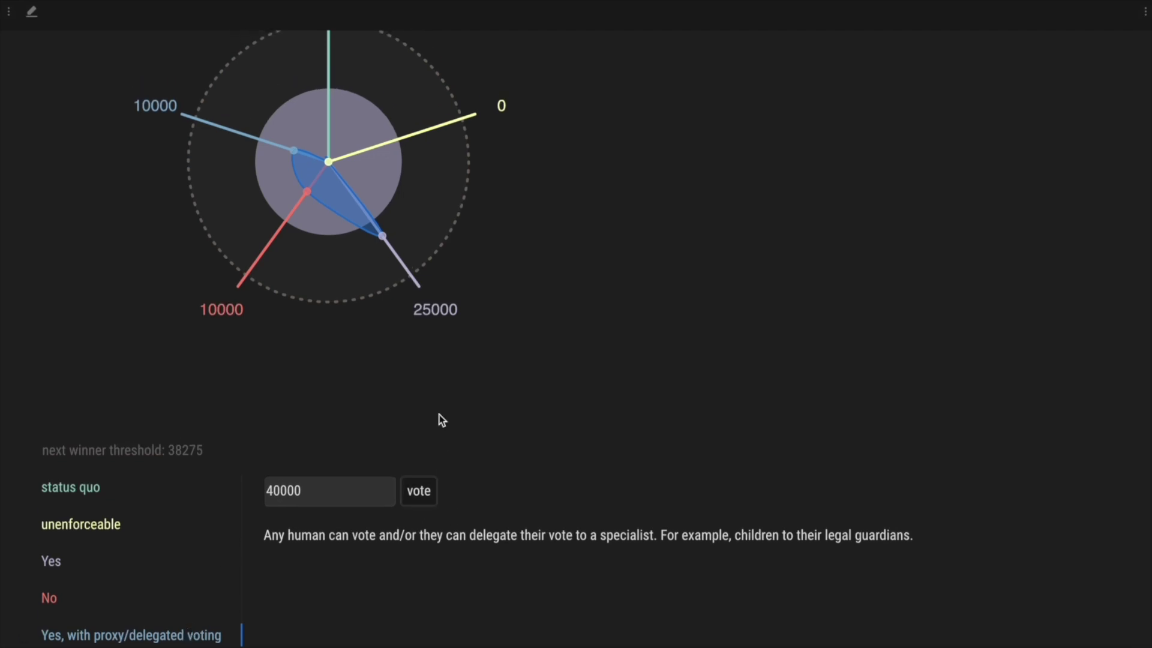
pyautogui.click(427, 491)
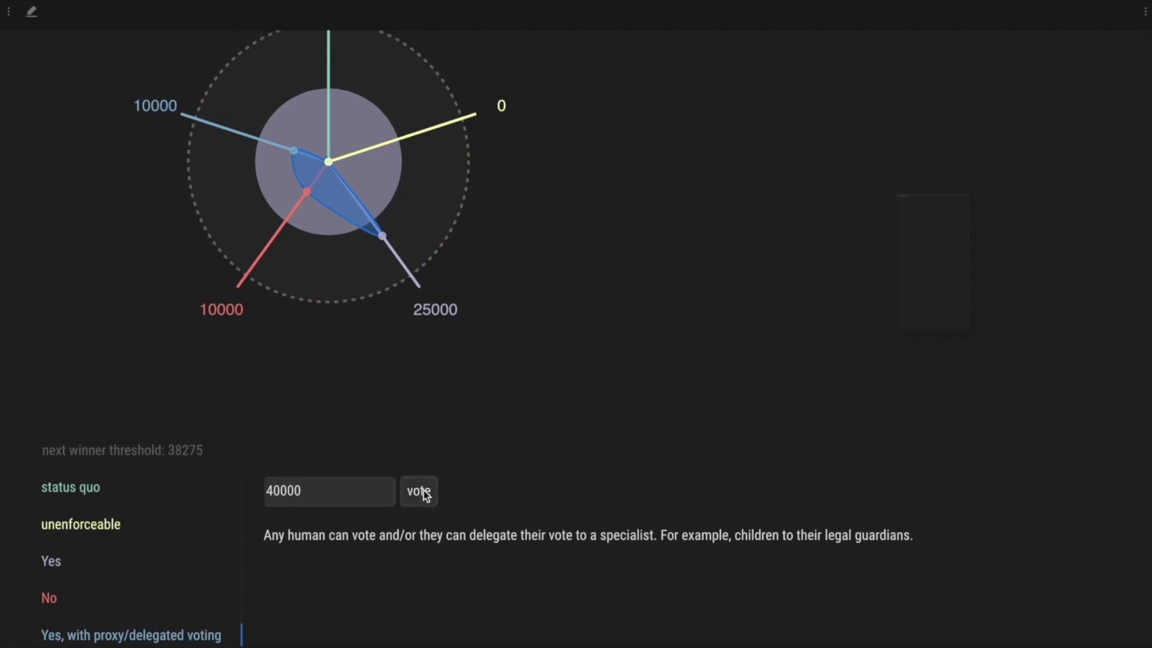
pyautogui.click(935, 498)
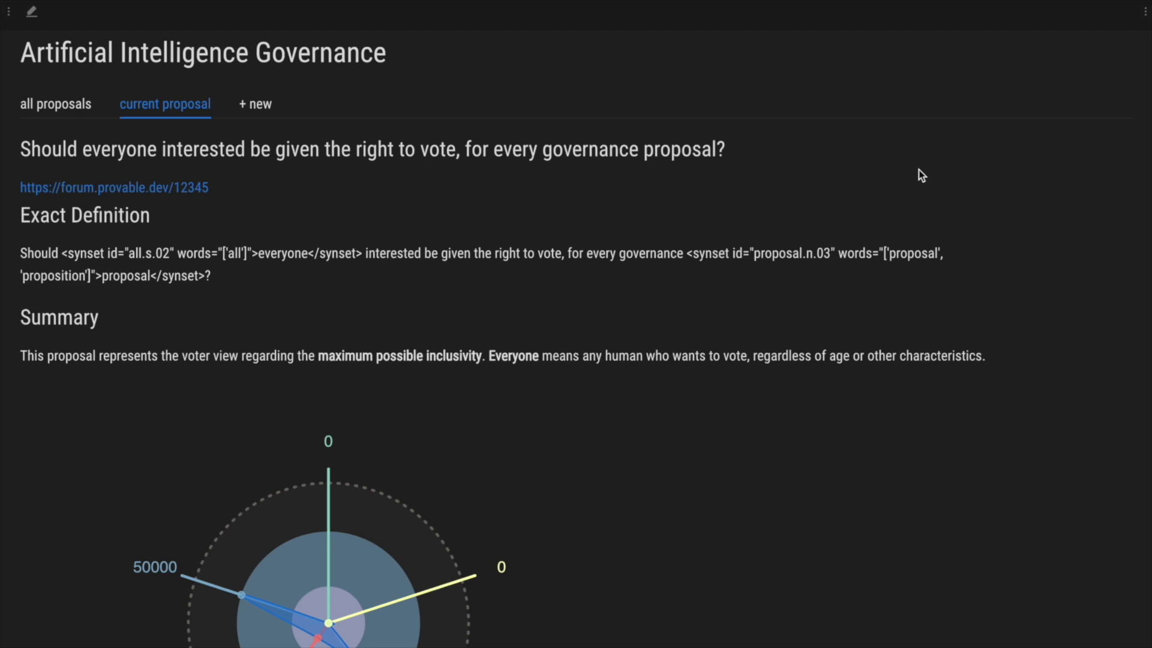
pyautogui.scroll(-6, 919, 170)
pyautogui.scroll(1, 899, 206)
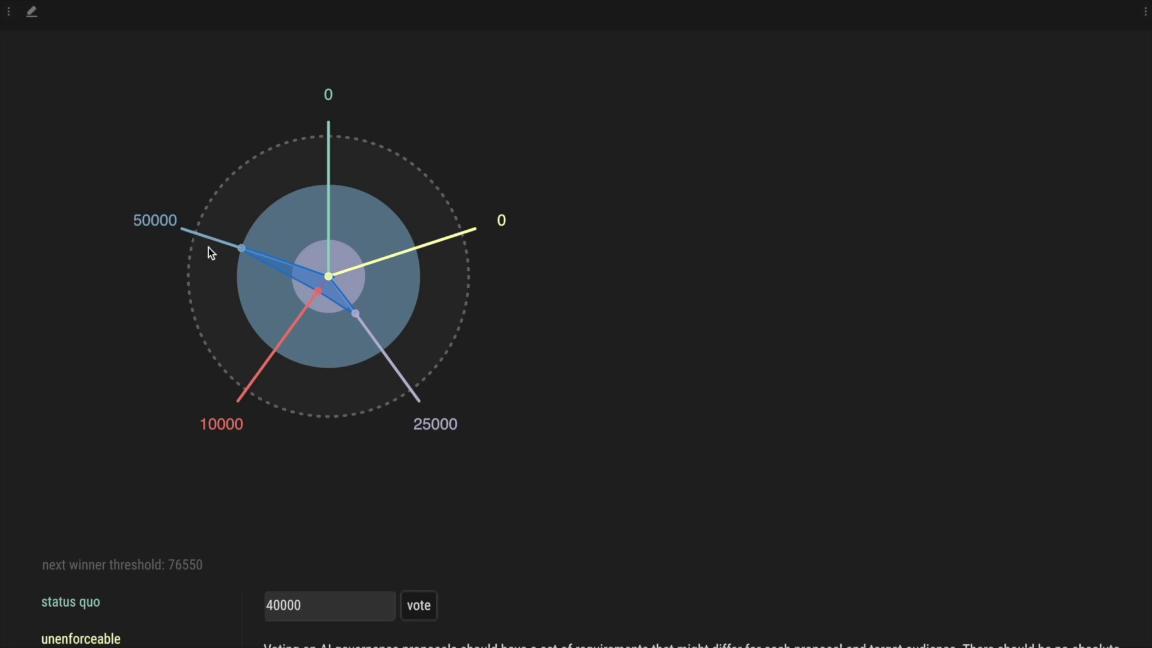
pyautogui.scroll(-1, 172, 267)
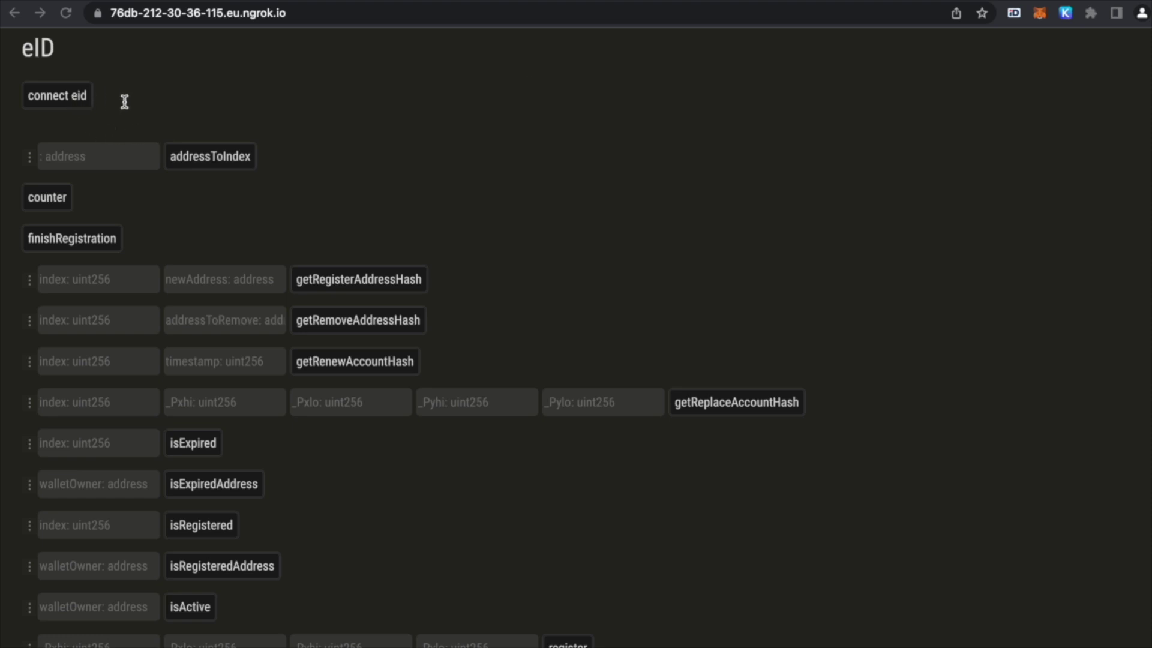
# - Start connecting the Estonian eID card from the eID wallet registry dApp
pyautogui.click(67, 99)
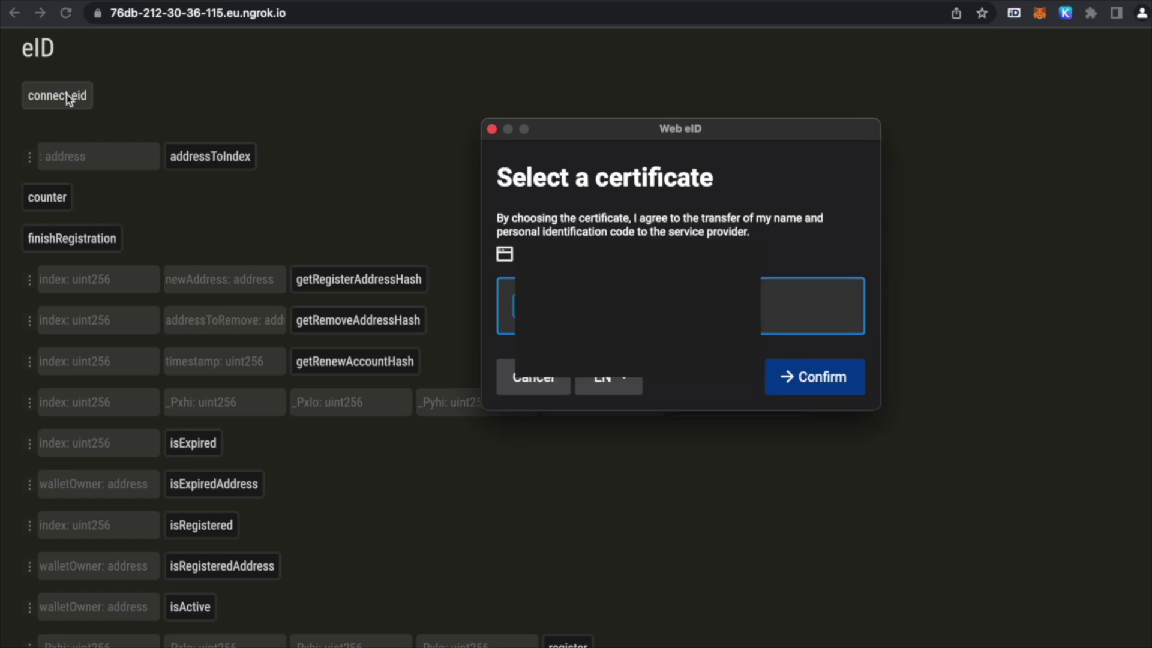
# - Confirm the eID certificate to reveal PkxHi, PkxLo, PkyHi and PkyLo, and copy the PkxHi value
pyautogui.click(819, 378)
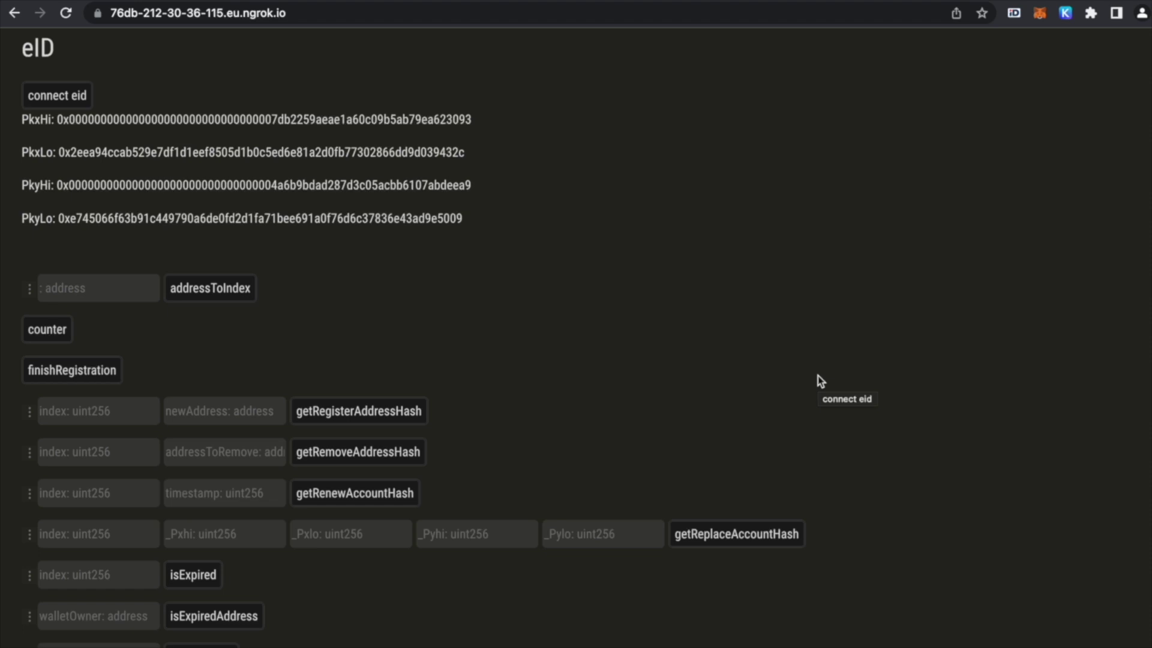
pyautogui.doubleClick(338, 120)
pyautogui.press('super+c')
pyautogui.click(589, 244)
# - Paste the PkxHi and PkxLo values into the register row's _Pxhi and _Pxlo fields
pyautogui.scroll(-8, 637, 325)
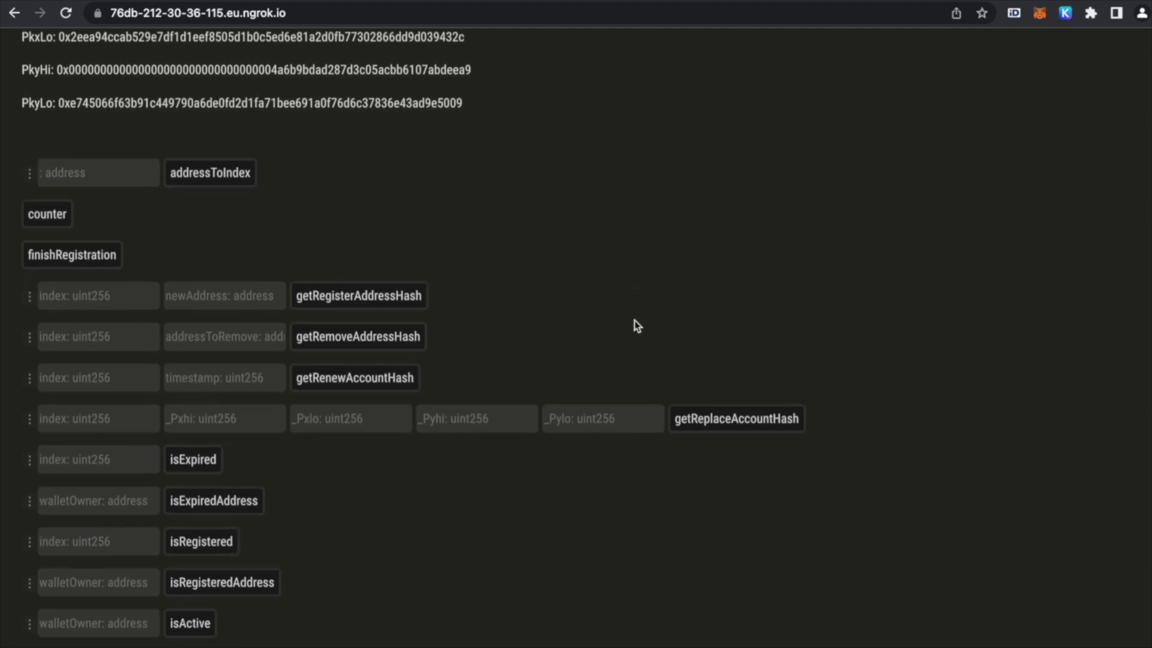
pyautogui.scroll(-2, 635, 321)
pyautogui.click(102, 228)
pyautogui.press('super+v')
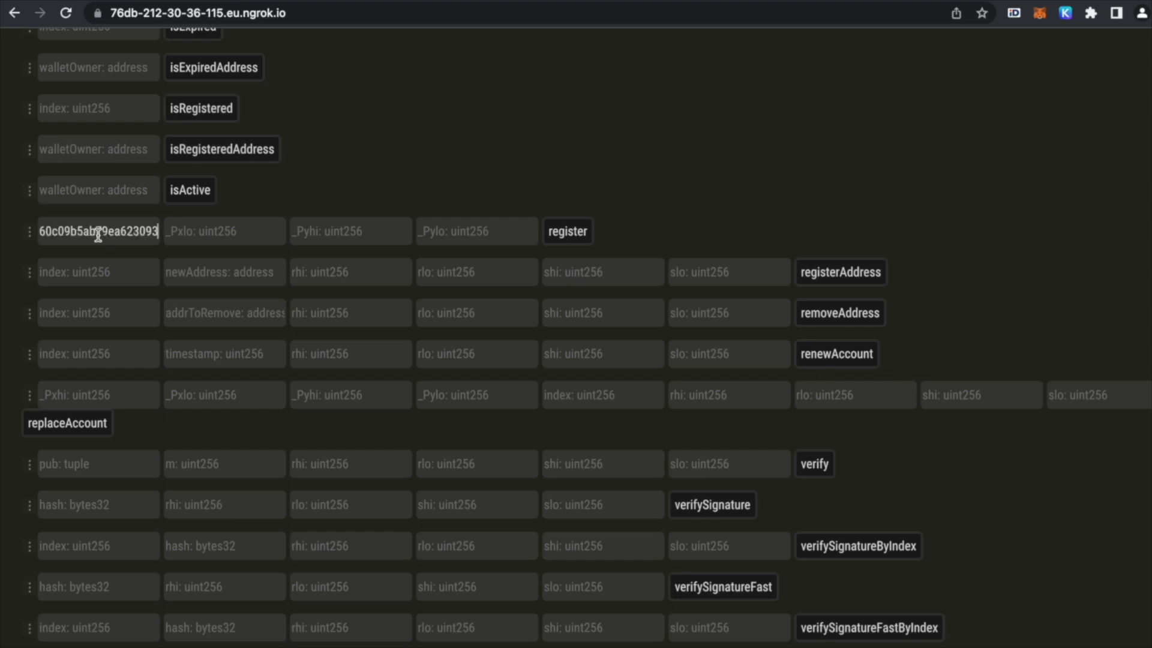
pyautogui.scroll(10, 283, 181)
pyautogui.doubleClick(240, 152)
pyautogui.scroll(-5, 197, 362)
pyautogui.click(195, 522)
pyautogui.write('0x2eea94ccab529e7df1d1eef8505d1b0c5ed6e81a2d0fb77302866dd9d039432c')
# - Fill _Pyhi and _Pylo with PkyHi and PkyLo, then submit register and approve it in Keplr
pyautogui.scroll(5, 195, 522)
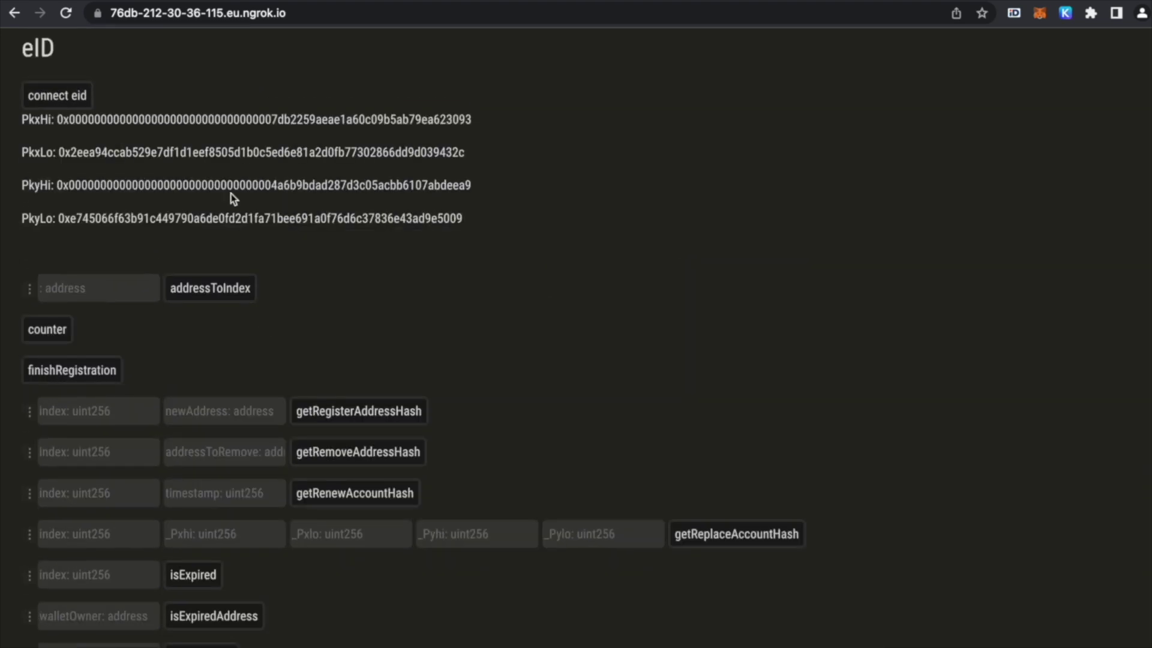
pyautogui.doubleClick(270, 183)
pyautogui.scroll(-5, 306, 410)
pyautogui.click(342, 496)
pyautogui.press('super+v')
pyautogui.scroll(5, 342, 496)
pyautogui.doubleClick(316, 217)
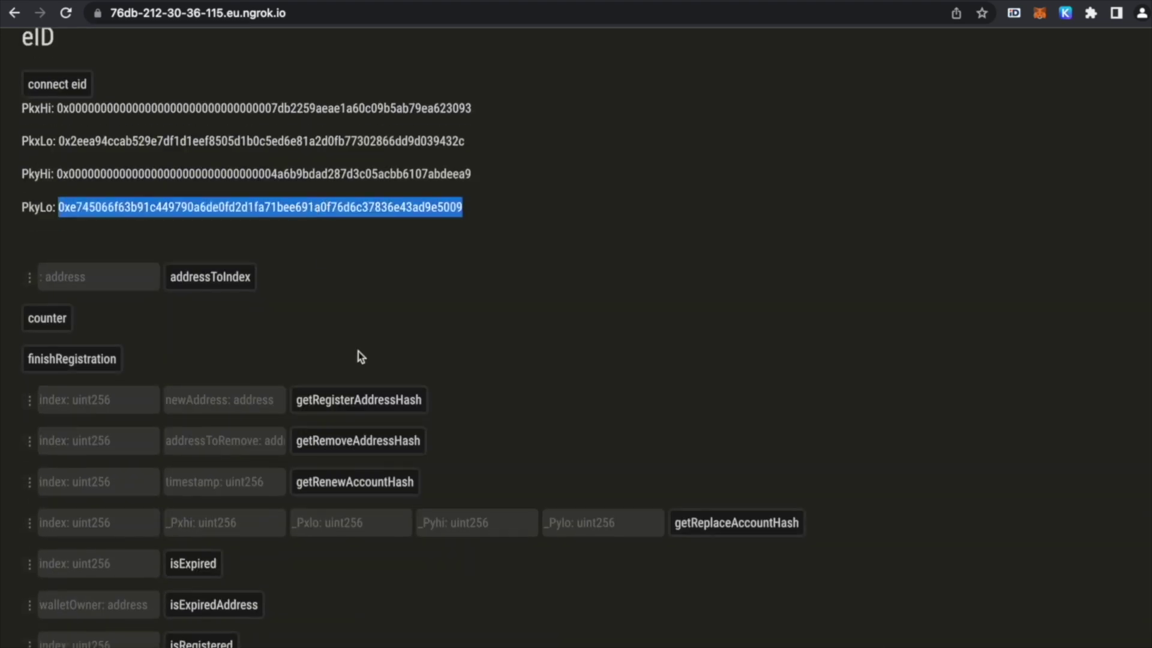
pyautogui.scroll(-5, 359, 351)
pyautogui.click(467, 455)
pyautogui.press('super+v')
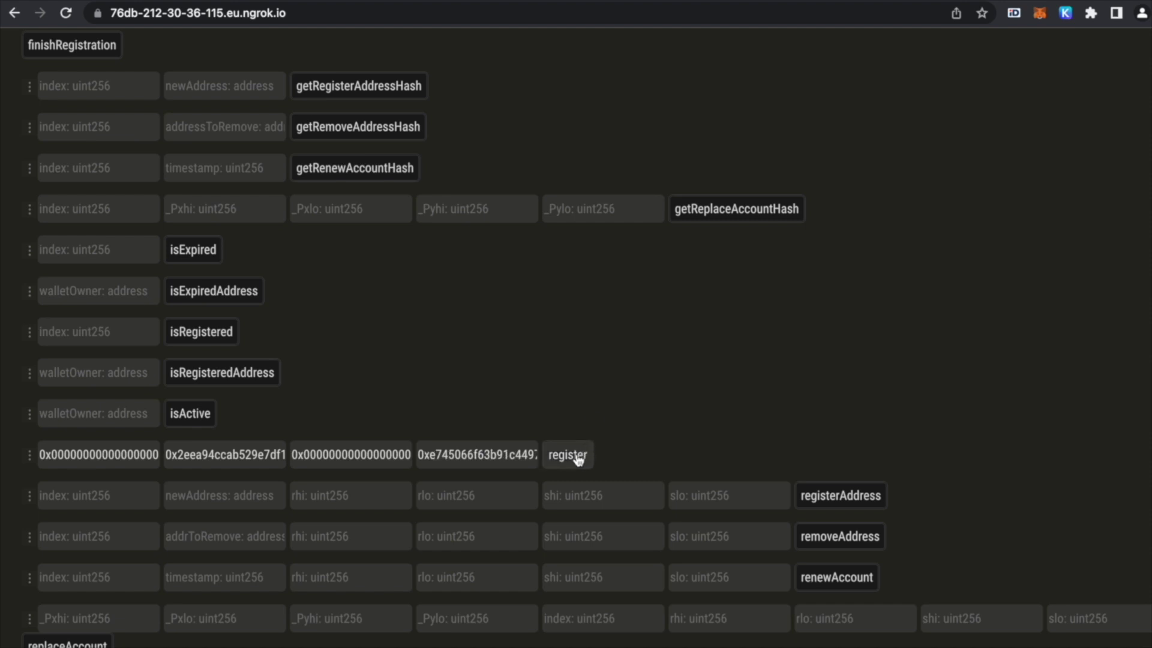
pyautogui.click(570, 455)
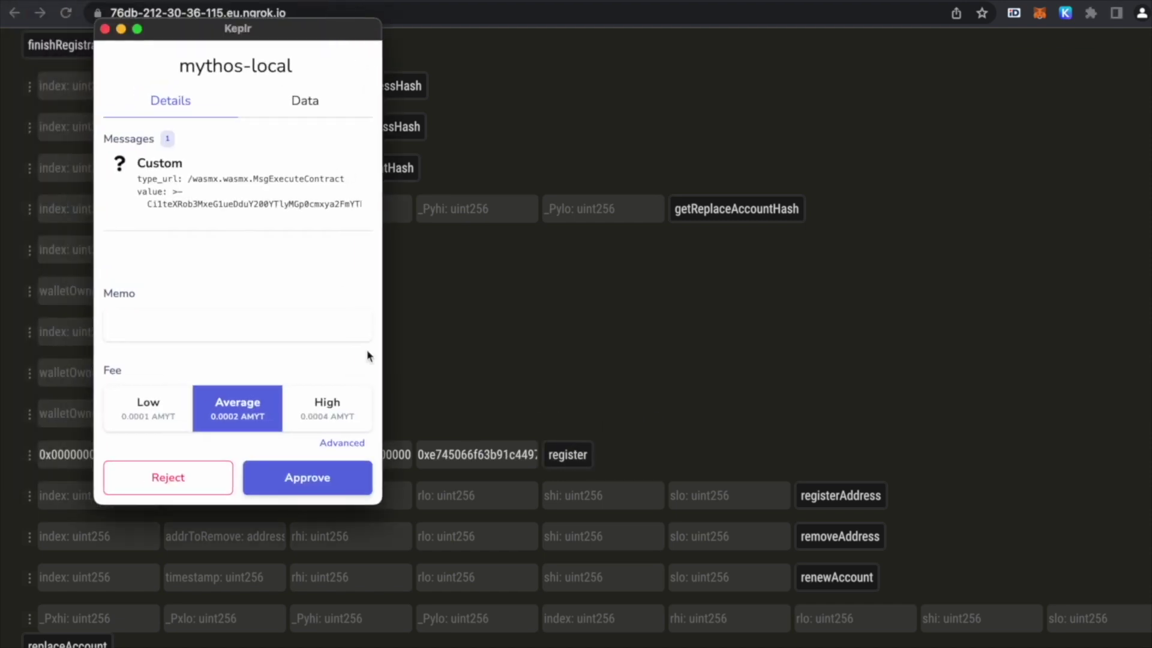
pyautogui.click(316, 480)
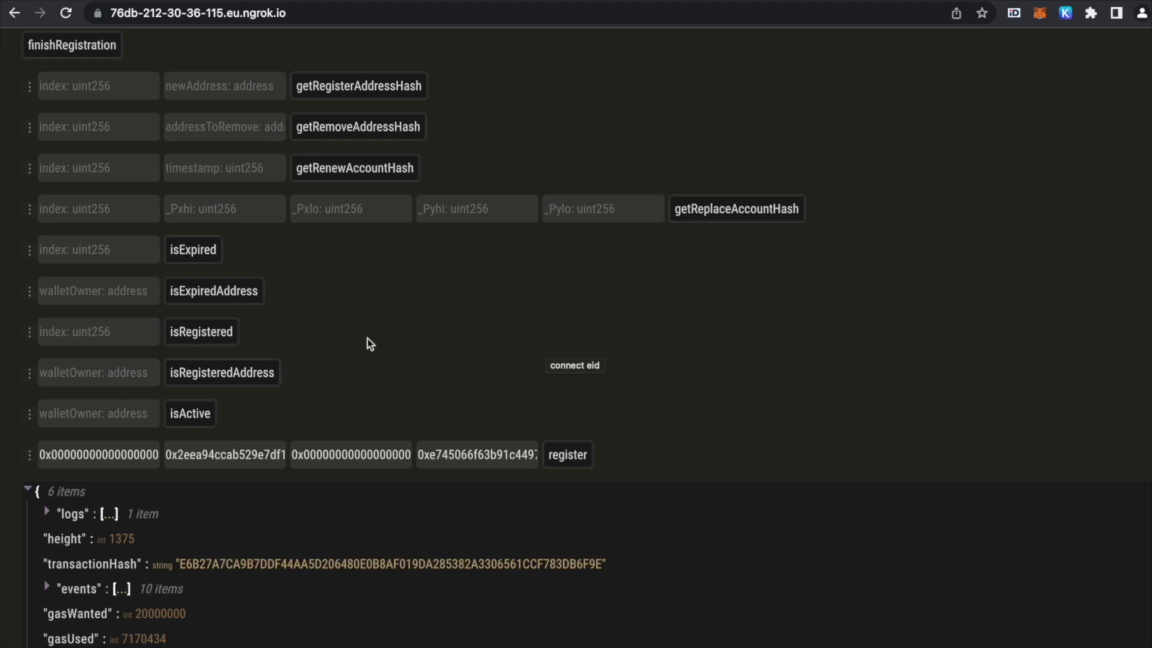
# - Submit finishRegistration and approve it in Keplr, confirming at block 1379 with 7124989 gas
pyautogui.scroll(1, 369, 343)
pyautogui.scroll(-5, 369, 343)
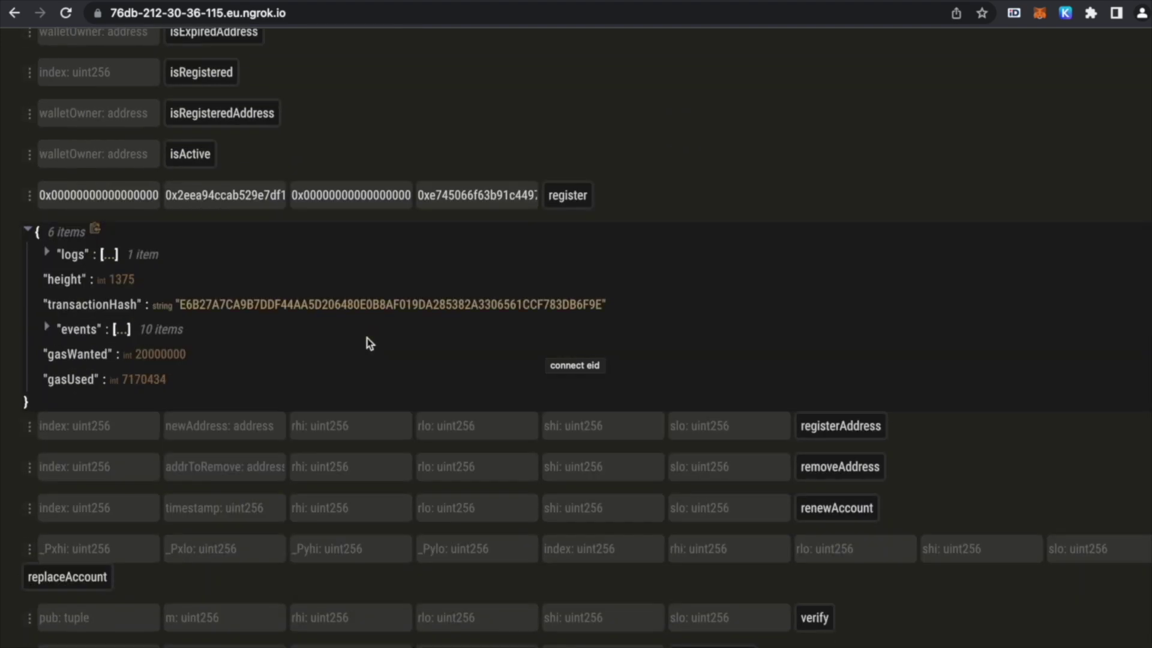
pyautogui.scroll(9, 369, 343)
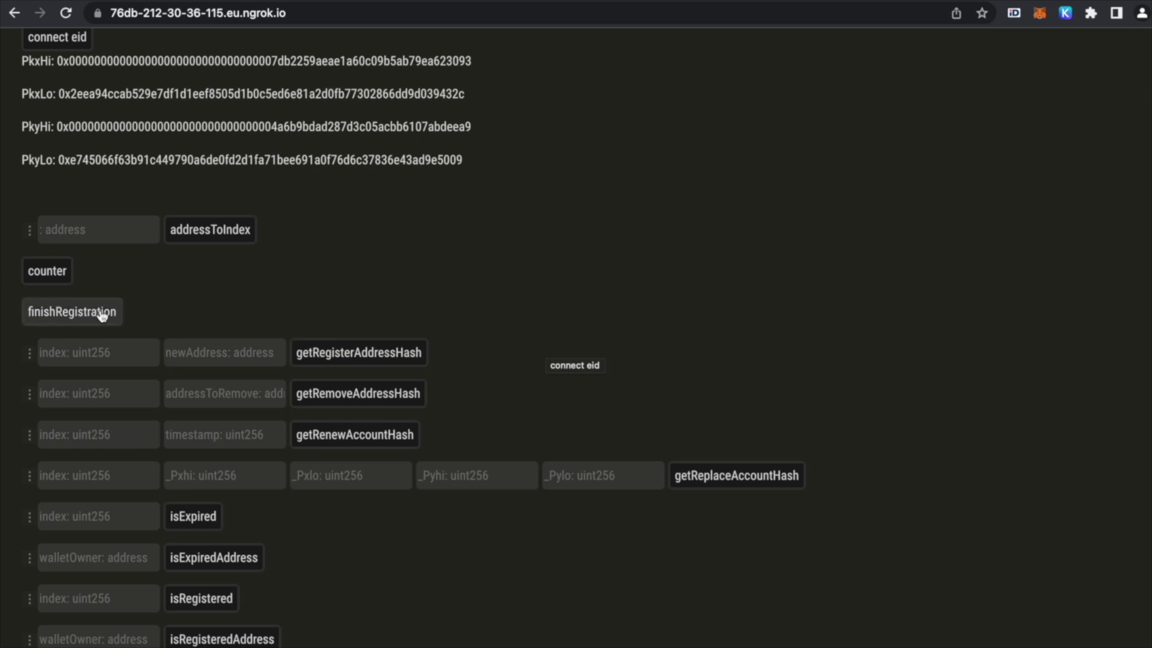
pyautogui.click(91, 312)
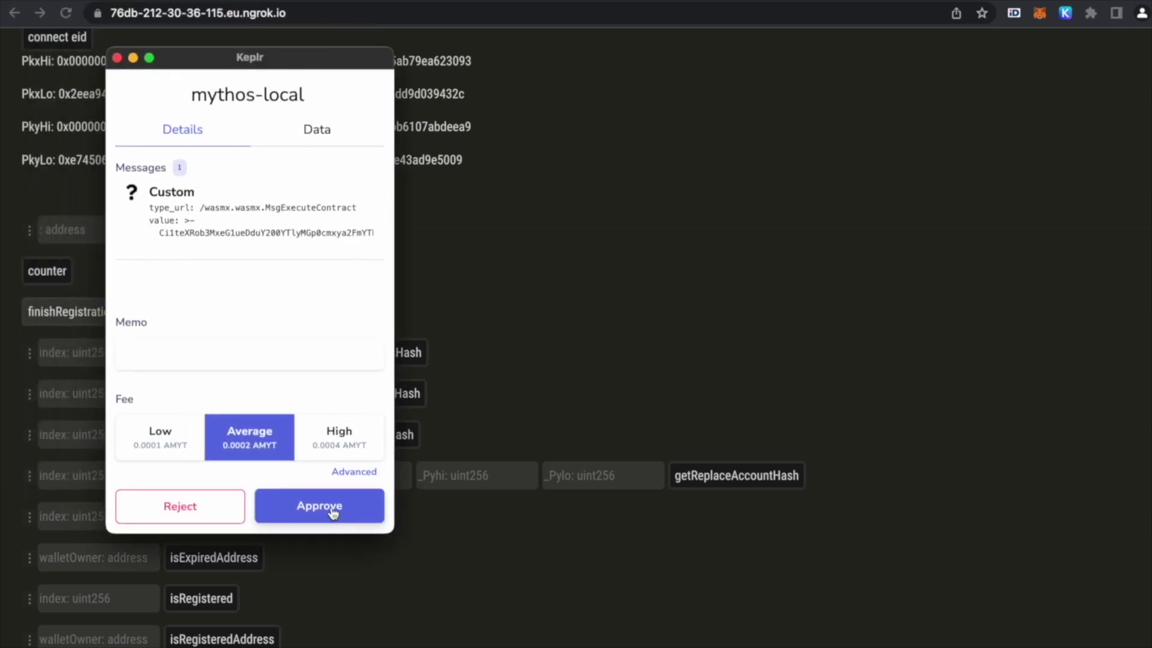
pyautogui.click(333, 509)
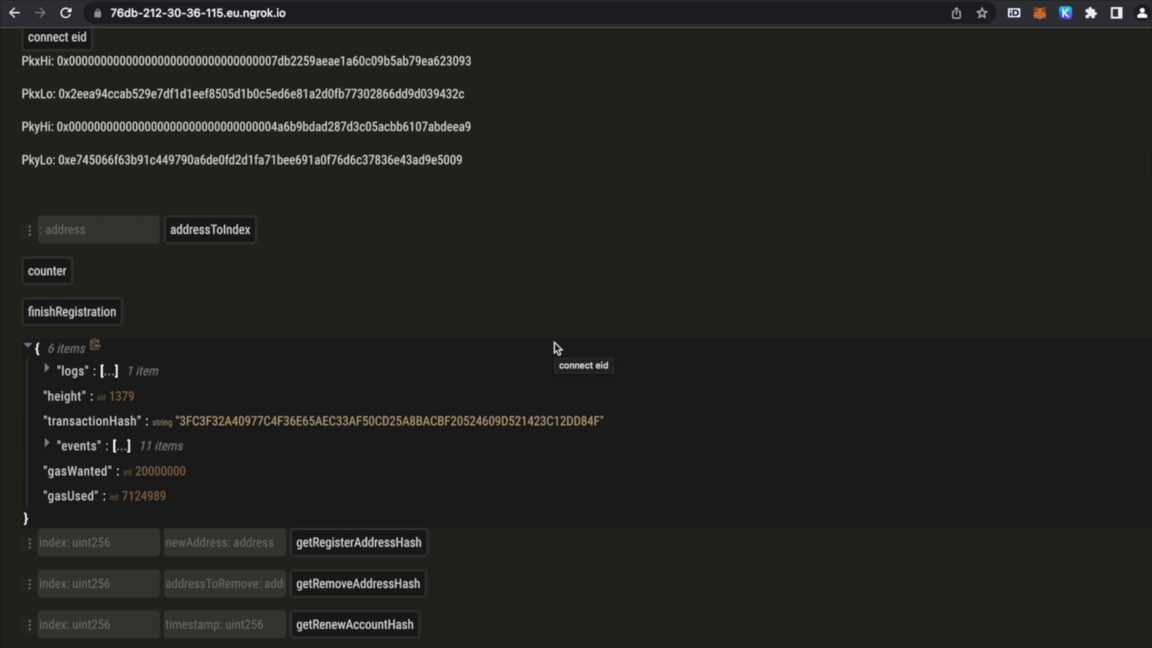
pyautogui.scroll(1, 808, 239)
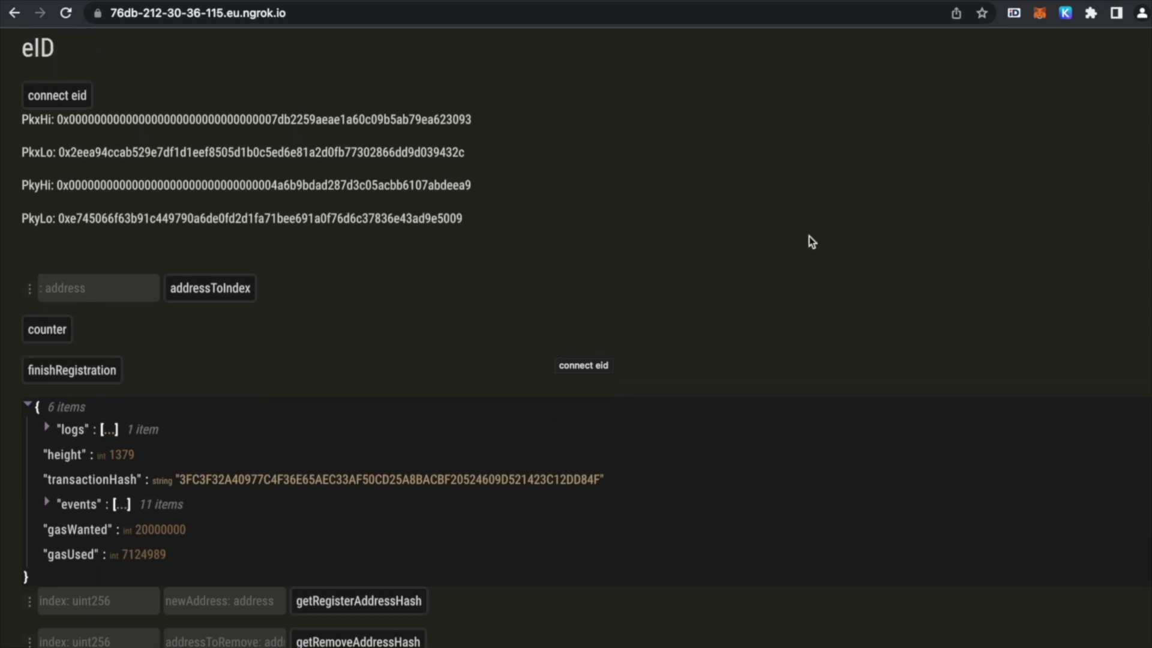
pyautogui.click(1066, 13)
pyautogui.click(1124, 175)
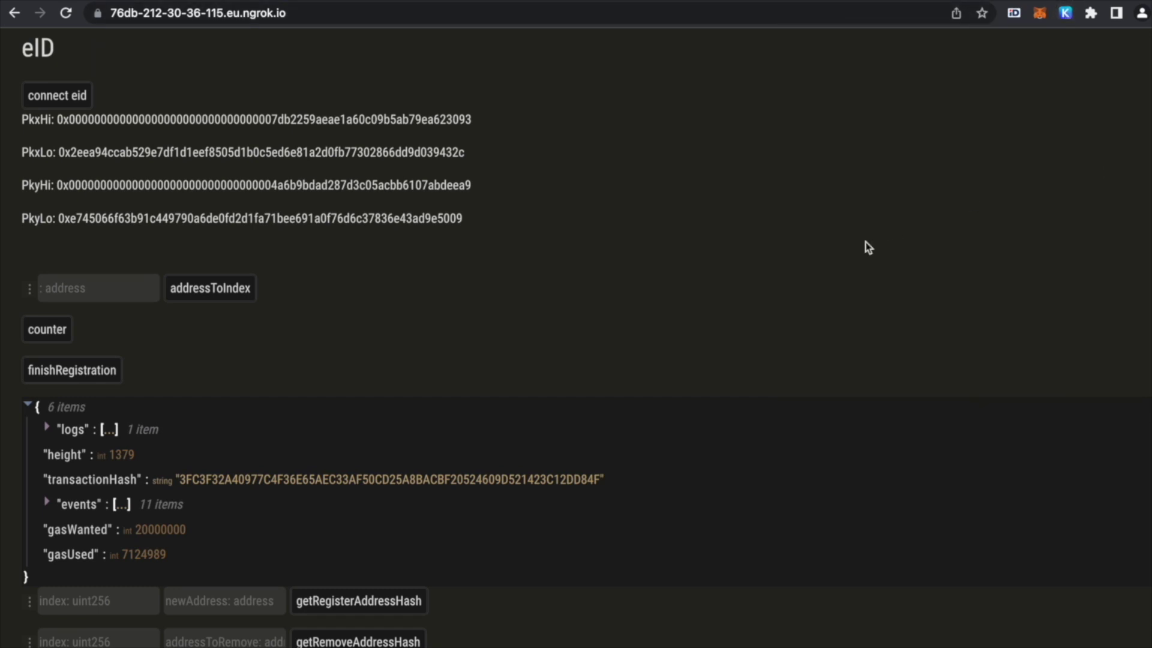